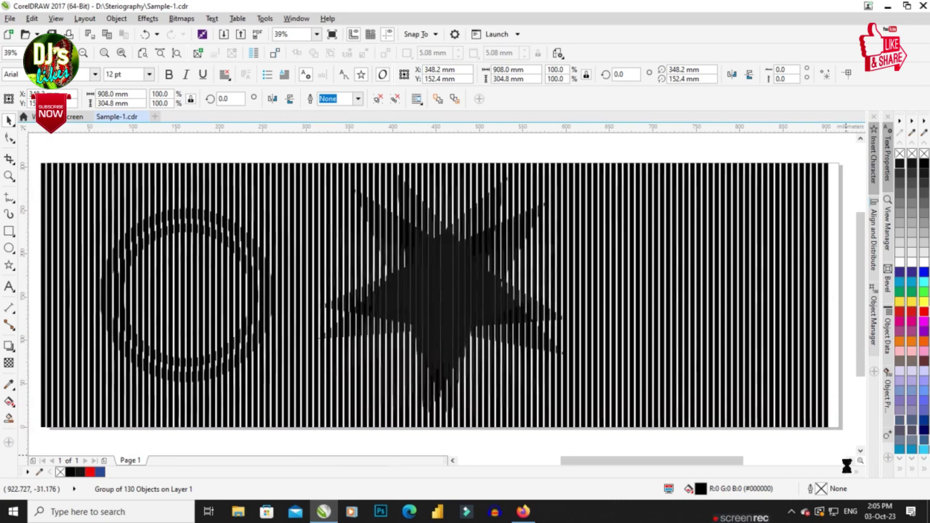
Move the black stripe group off the page to just below it, exposing the circle and star patterns
{"action": "scroll", "coordinate": [748, 363], "scroll_direction": "down", "scroll_amount": 2}
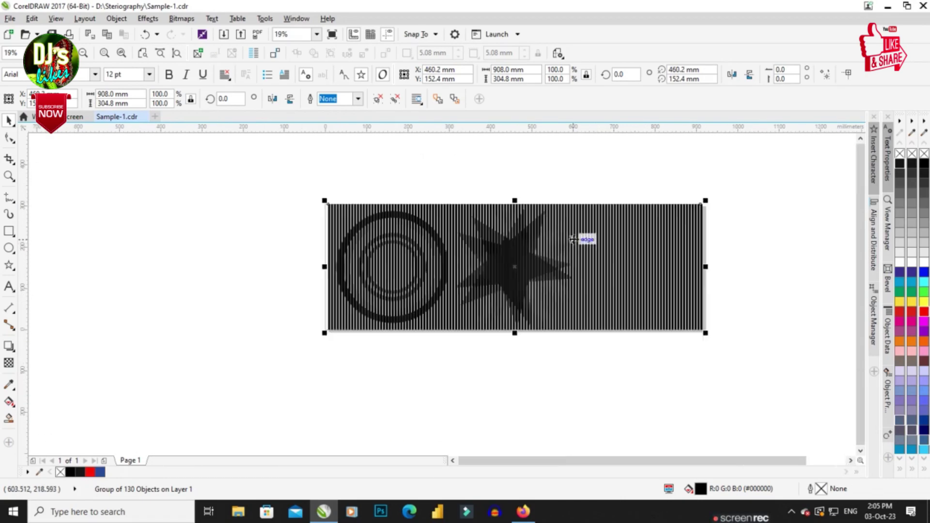
{"action": "left_click_drag", "start_coordinate": [733, 339], "coordinate": [510, 382]}
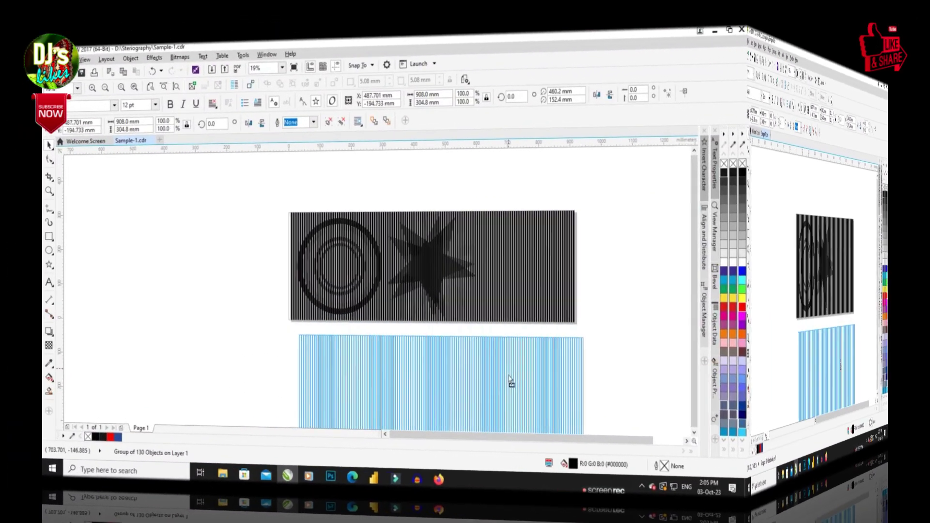
{"action": "left_click_drag", "start_coordinate": [511, 382], "coordinate": [623, 379]}
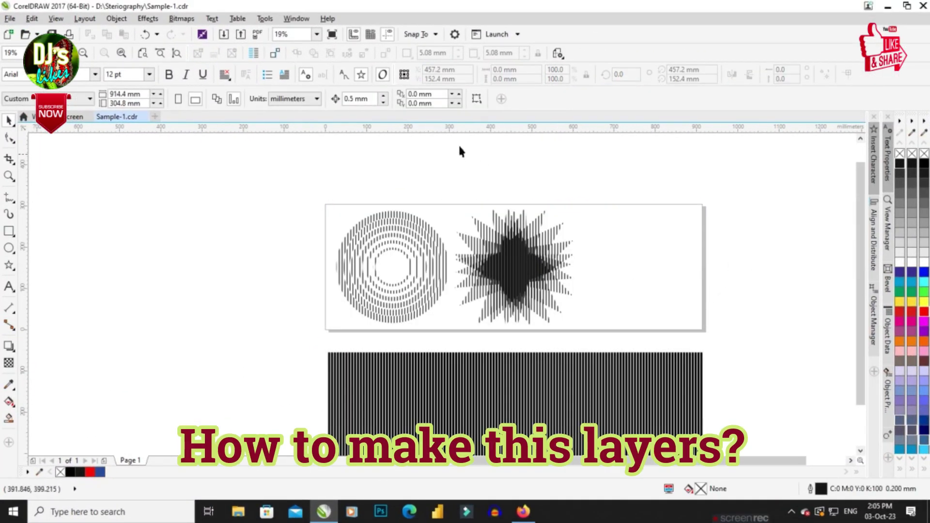
Shift the sliced star pattern toward the page's right edge and the circle pattern slightly right
{"action": "left_click_drag", "start_coordinate": [425, 161], "coordinate": [700, 394]}
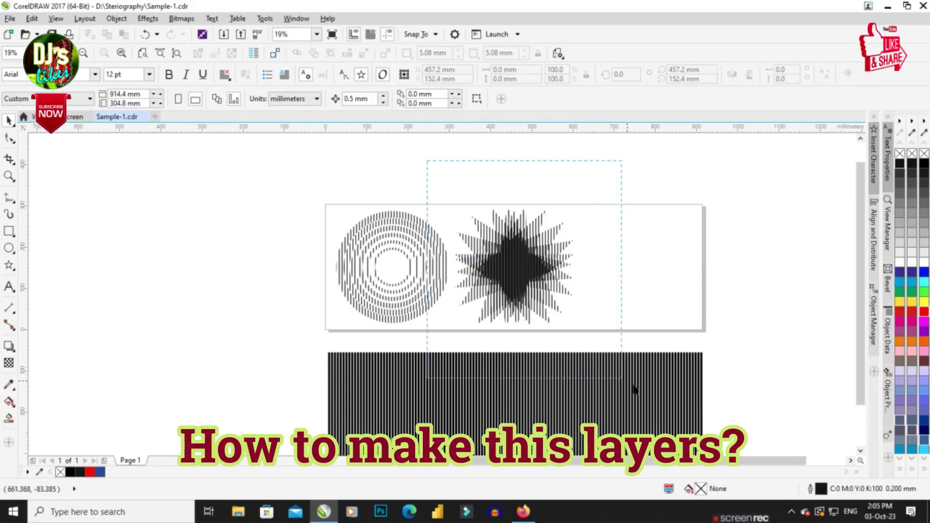
{"action": "left_click_drag", "start_coordinate": [543, 268], "coordinate": [657, 268]}
{"action": "left_click_drag", "start_coordinate": [249, 176], "coordinate": [460, 332]}
{"action": "left_click_drag", "start_coordinate": [415, 270], "coordinate": [433, 275]}
{"action": "left_click", "coordinate": [525, 254]}
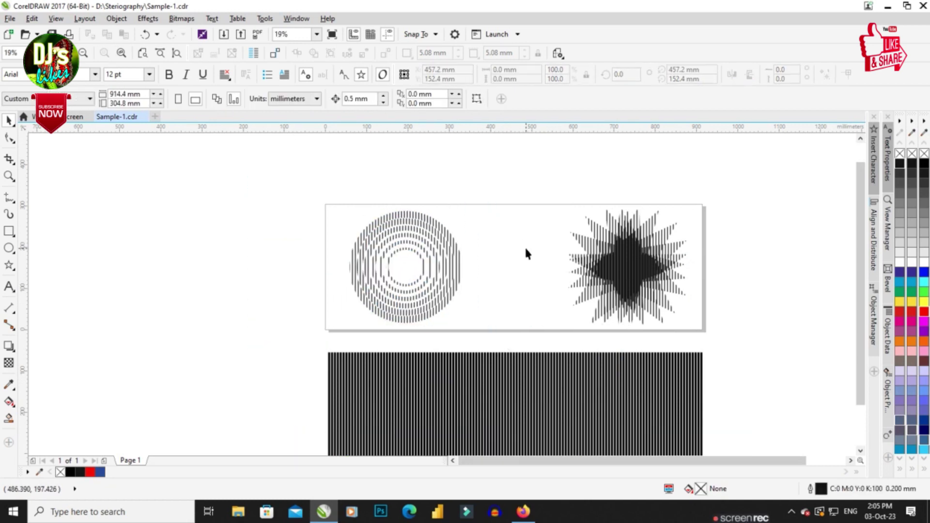
Undo the moves of the stripe group, star and circle patterns, and fit the page in view
{"action": "key", "text": "ctrl+z"}
{"action": "key", "text": "ctrl+z"}
{"action": "key", "text": "ctrl+z"}
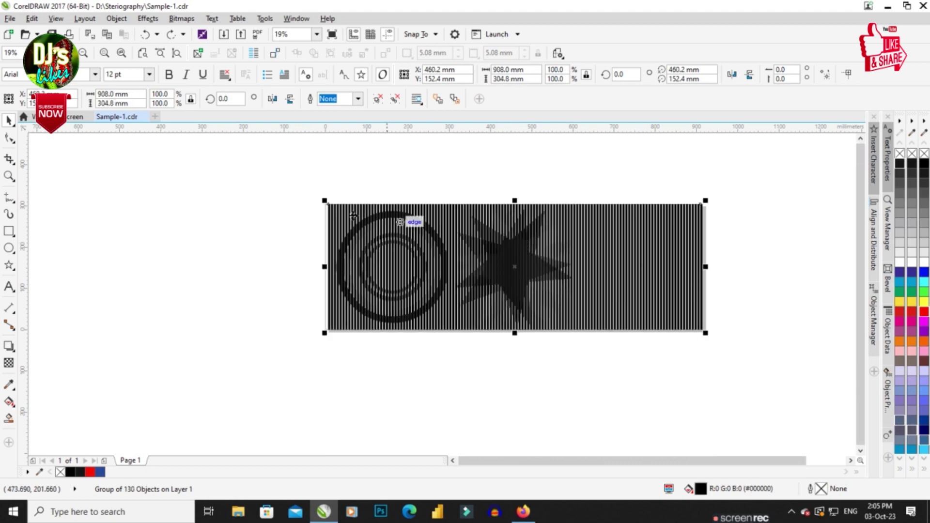
{"action": "left_click", "coordinate": [259, 198]}
{"action": "key", "text": "shift+F4"}
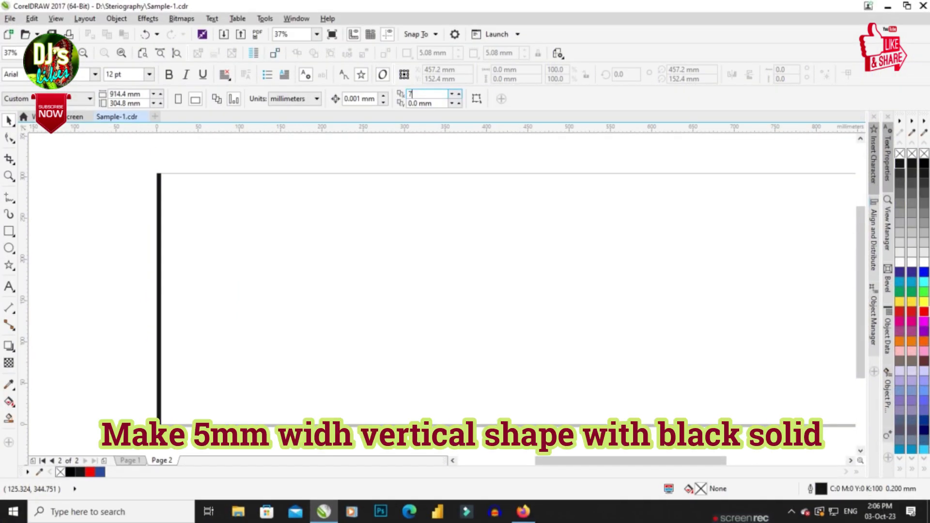
Duplicate the 5 mm wide black vertical bar repeatedly at a 7 mm horizontal offset until the bars span page 2
{"action": "left_click_drag", "start_coordinate": [205, 422], "coordinate": [215, 431]}
{"action": "scroll", "coordinate": [141, 321], "scroll_direction": "down", "scroll_amount": 1}
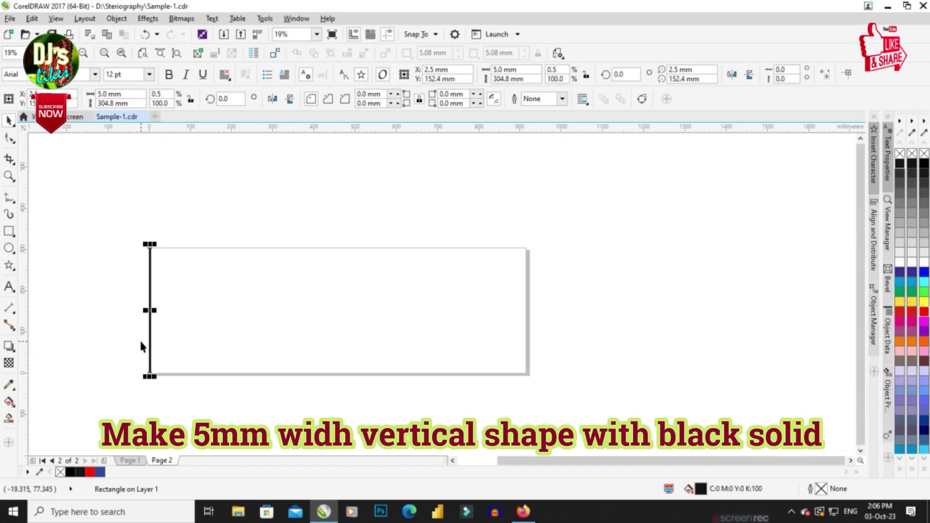
{"action": "key", "text": "ctrl+d"}
{"action": "key", "text": "ctrl+d"}
{"action": "key", "text": "ctrl+d"}
{"action": "key", "text": "ctrl+d"}
{"action": "key", "text": "ctrl+d"}
{"action": "key", "text": "ctrl+d"}
{"action": "key", "text": "ctrl+d"}
{"action": "key", "text": "ctrl+d"}
{"action": "key", "text": "ctrl+d"}
{"action": "key", "text": "ctrl+d"}
{"action": "key", "text": "ctrl+d"}
{"action": "key", "text": "ctrl+d"}
{"action": "key", "text": "ctrl+d"}
{"action": "key", "text": "ctrl+d"}
{"action": "key", "text": "ctrl+d"}
{"action": "key", "text": "ctrl+d"}
{"action": "key", "text": "ctrl+d"}
{"action": "key", "text": "ctrl+d"}
{"action": "key", "text": "ctrl+d"}
{"action": "key", "text": "ctrl+d"}
{"action": "key", "text": "ctrl+d"}
{"action": "key", "text": "ctrl+d"}
{"action": "key", "text": "ctrl+d"}
{"action": "key", "text": "ctrl+d"}
{"action": "key", "text": "ctrl+d"}
{"action": "key", "text": "ctrl+d"}
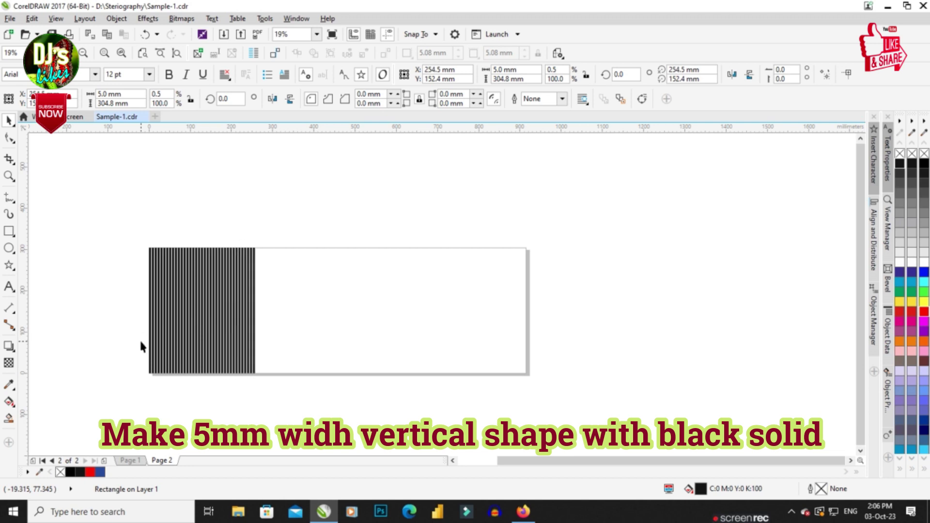
{"action": "key", "text": "ctrl+d"}
{"action": "key", "text": "ctrl+d"}
{"action": "key", "text": "ctrl+d"}
{"action": "key", "text": "ctrl+d"}
{"action": "key", "text": "ctrl+d"}
{"action": "key", "text": "ctrl+d"}
{"action": "key", "text": "ctrl+d"}
{"action": "key", "text": "ctrl+d"}
{"action": "key", "text": "ctrl+d"}
{"action": "key", "text": "ctrl+d"}
{"action": "key", "text": "ctrl+d"}
{"action": "key", "text": "ctrl+d"}
{"action": "key", "text": "ctrl+d"}
{"action": "key", "text": "ctrl+d"}
{"action": "key", "text": "ctrl+d"}
{"action": "key", "text": "ctrl+d"}
{"action": "key", "text": "ctrl+d"}
{"action": "key", "text": "ctrl+d"}
{"action": "key", "text": "ctrl+d"}
{"action": "key", "text": "ctrl+d"}
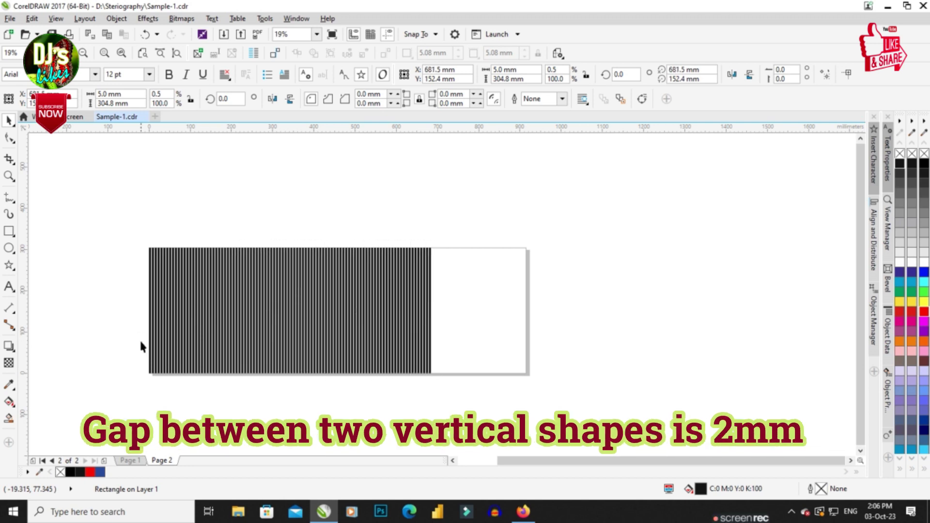
{"action": "key", "text": "ctrl+d"}
{"action": "key", "text": "ctrl+d"}
{"action": "key", "text": "ctrl+d"}
{"action": "key", "text": "ctrl+d"}
{"action": "key", "text": "ctrl+d"}
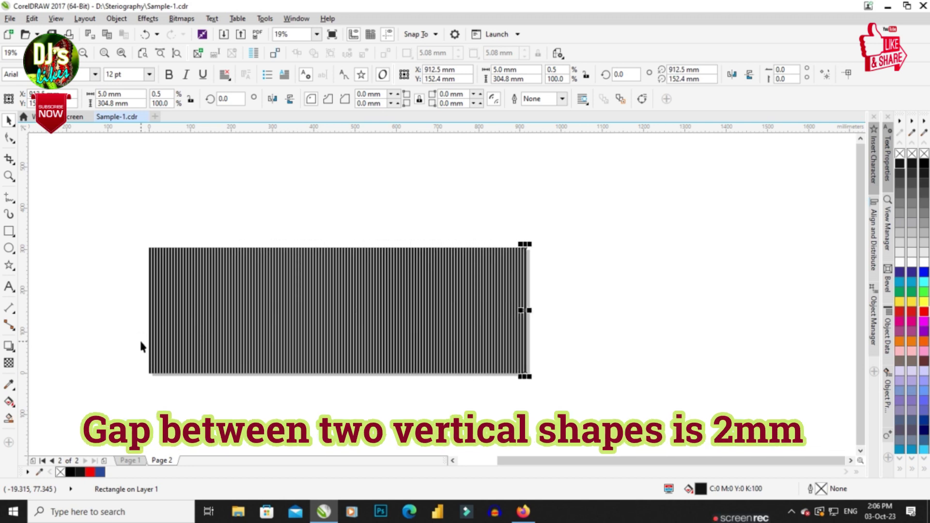
{"action": "left_click", "coordinate": [185, 221]}
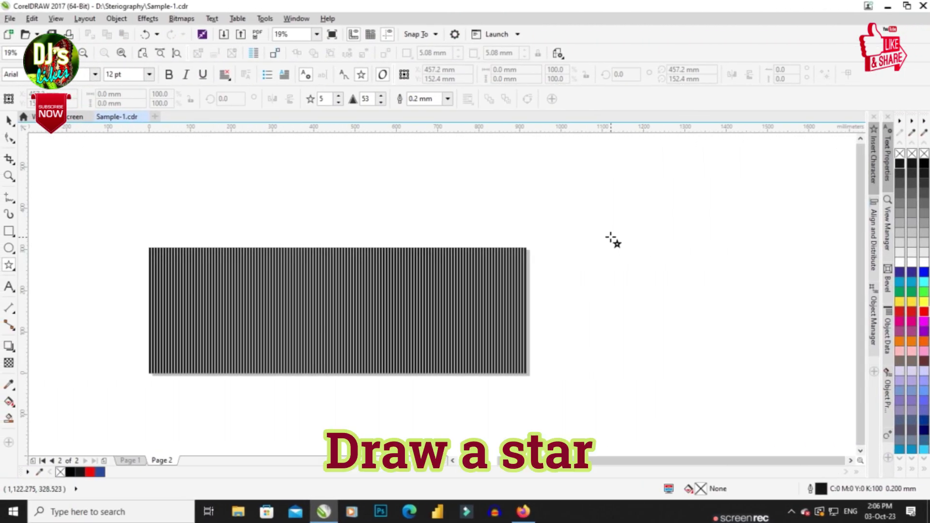
Draw a five-pointed star about 252 by 240 mm beside the stripes, filled solid black with no outline
{"action": "left_click_drag", "start_coordinate": [610, 237], "coordinate": [715, 347]}
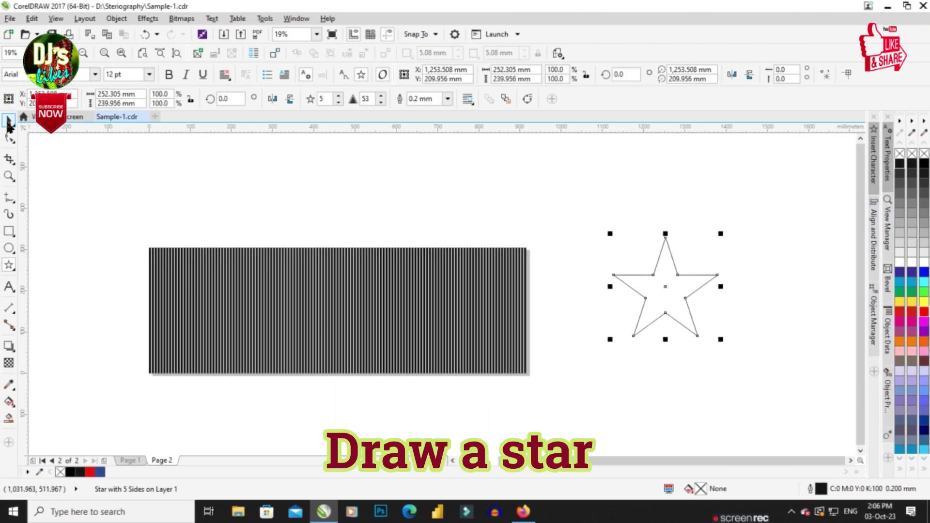
{"action": "left_click", "coordinate": [899, 165]}
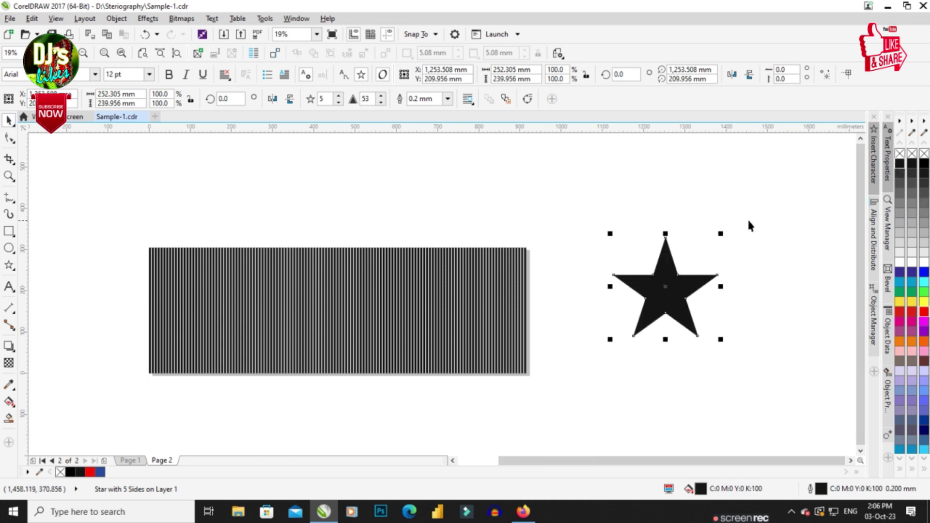
{"action": "left_click", "coordinate": [447, 99]}
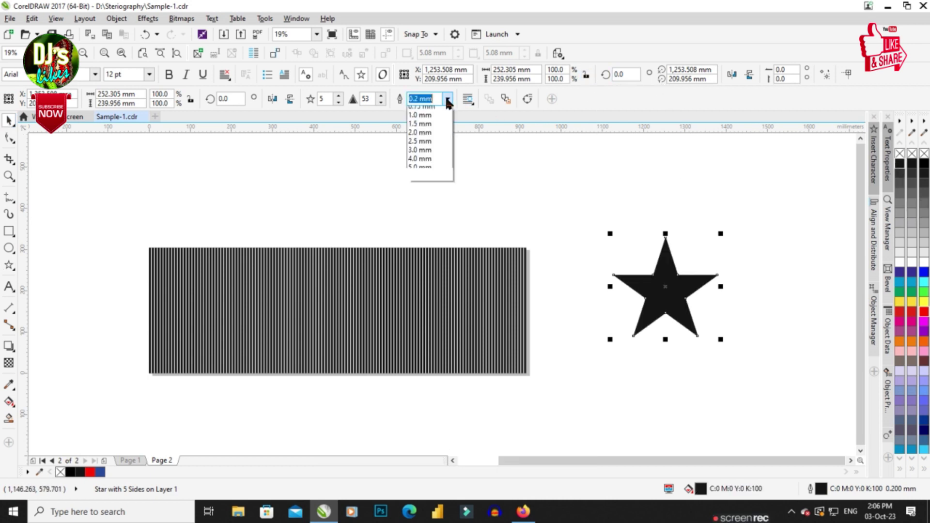
{"action": "left_click", "coordinate": [416, 109]}
Scale the star down to about 209 by 199 mm and move it closer to the striped block
{"action": "left_click_drag", "start_coordinate": [720, 234], "coordinate": [700, 254]}
{"action": "left_click_drag", "start_coordinate": [673, 291], "coordinate": [626, 290]}
{"action": "left_click_drag", "start_coordinate": [660, 317], "coordinate": [668, 327]}
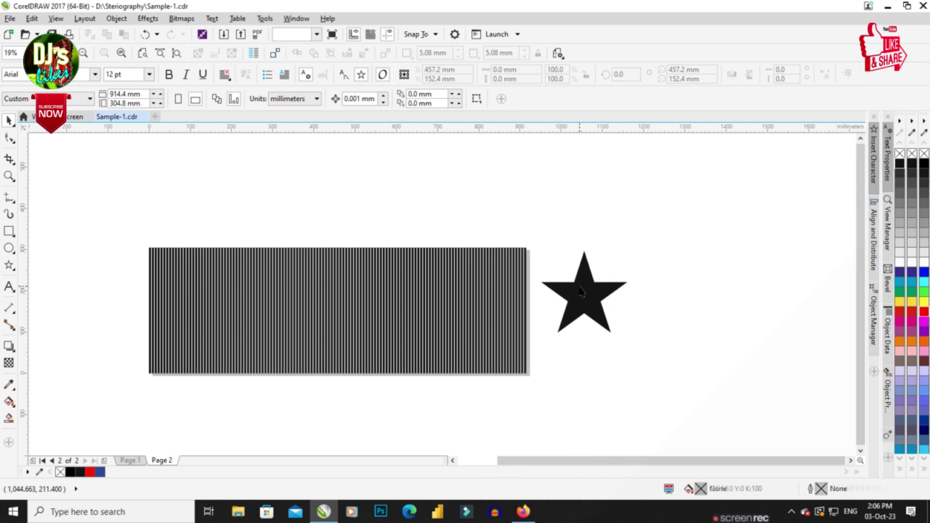
Create a copy of the star rotated to about 348.6 degrees and repeat that rotation to get six overlapping copies
{"action": "left_click", "coordinate": [581, 288]}
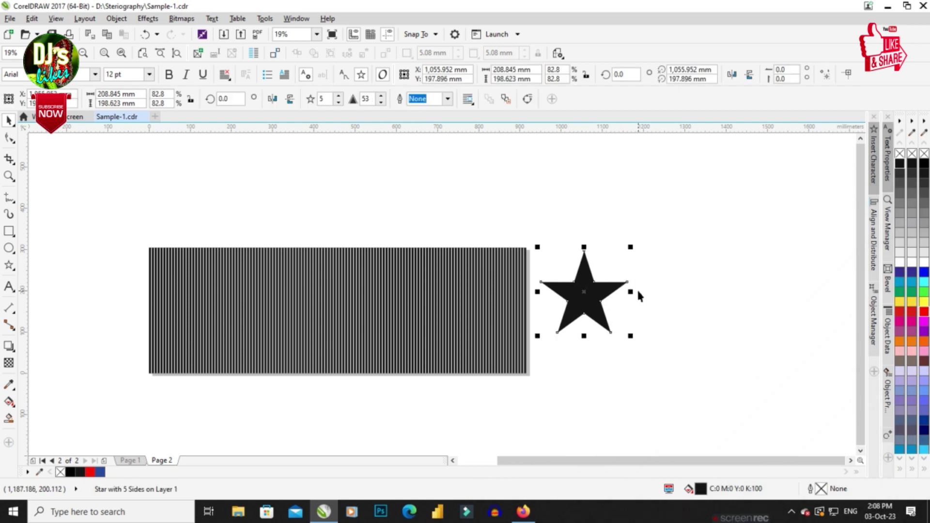
{"action": "scroll", "coordinate": [592, 297], "scroll_direction": "up", "scroll_amount": 2}
{"action": "left_click_drag", "start_coordinate": [663, 217], "coordinate": [709, 245]}
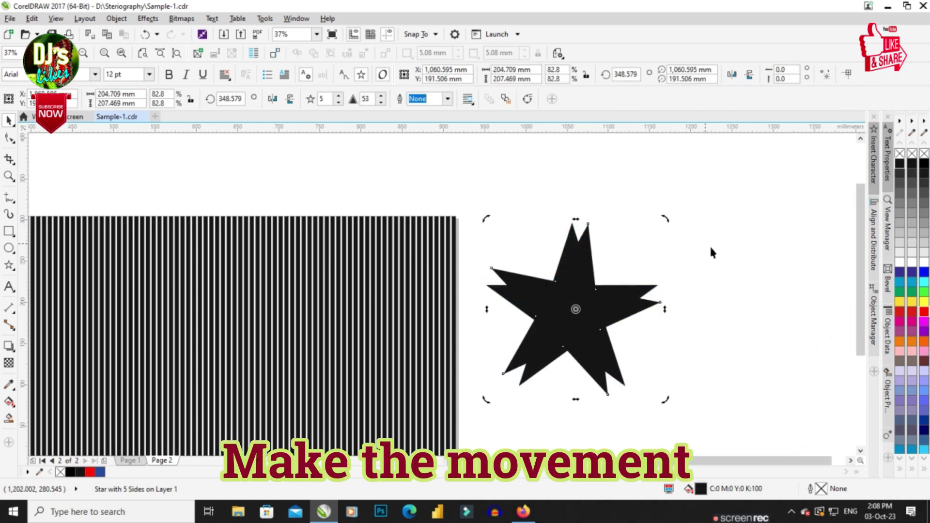
{"action": "key", "text": "ctrl+r"}
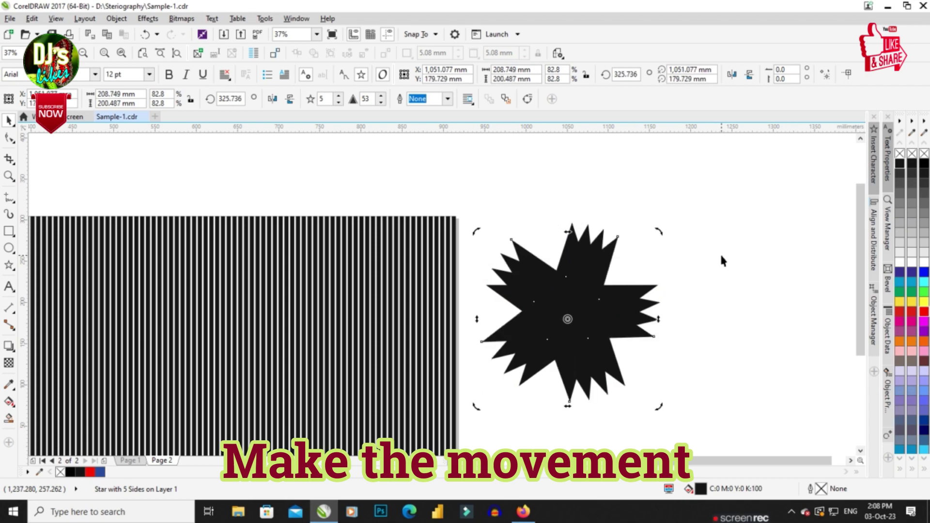
{"action": "key", "text": "ctrl+r"}
{"action": "key", "text": "ctrl+r"}
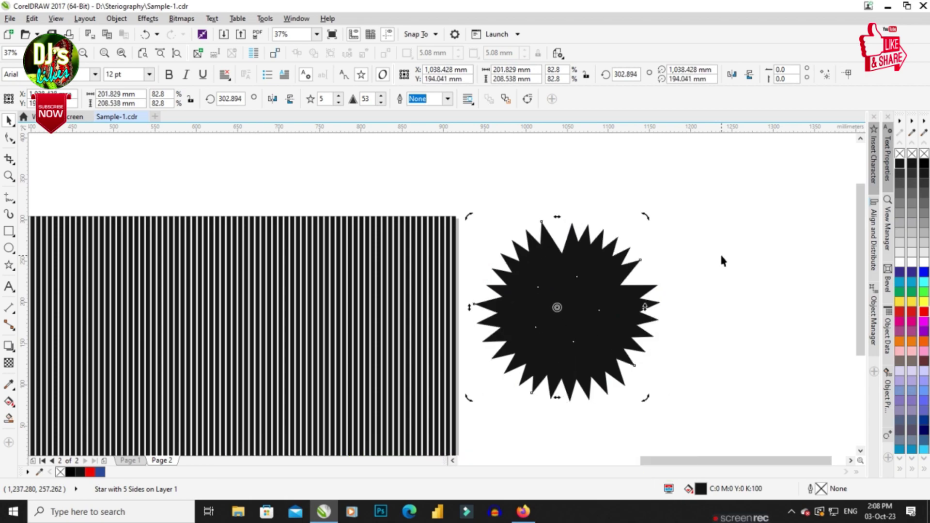
{"action": "key", "text": "ctrl+r"}
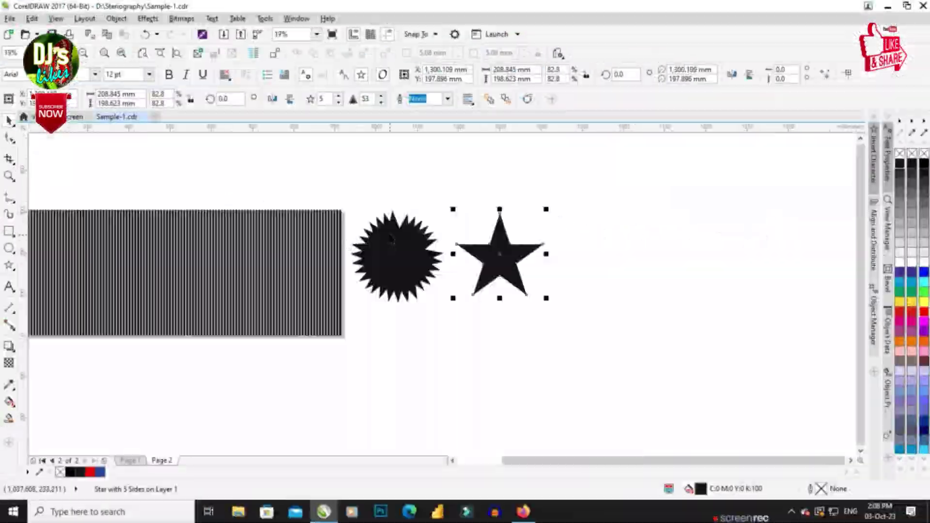
Pull the first three rotated star copies off the overlapping stack and space them in a row beside the upright star
{"action": "left_click_drag", "start_coordinate": [407, 221], "coordinate": [616, 220]}
{"action": "key", "text": "ctrl+r"}
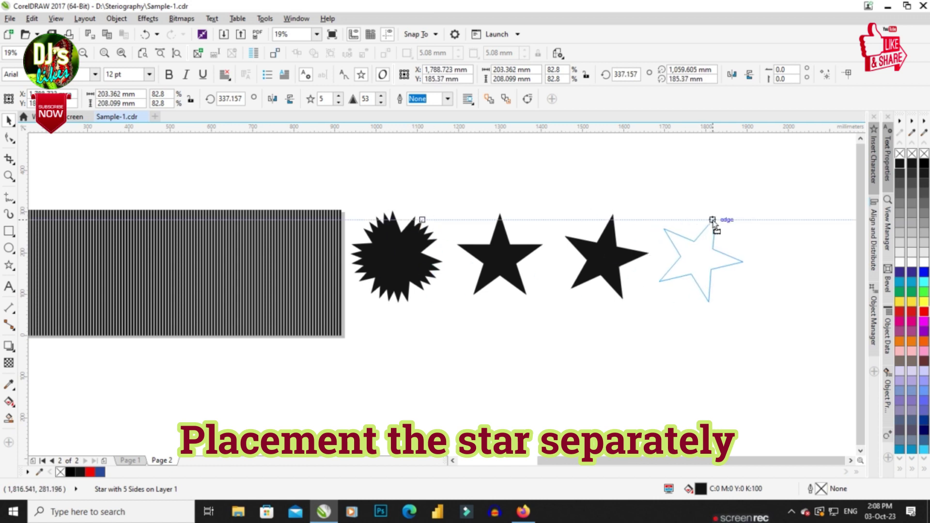
{"action": "left_click_drag", "start_coordinate": [417, 226], "coordinate": [827, 232]}
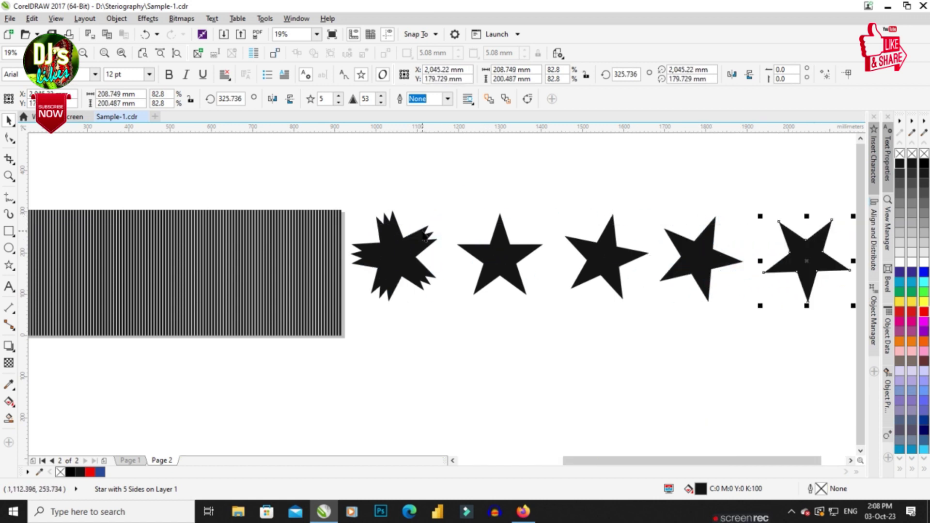
{"action": "left_click_drag", "start_coordinate": [426, 240], "coordinate": [831, 240]}
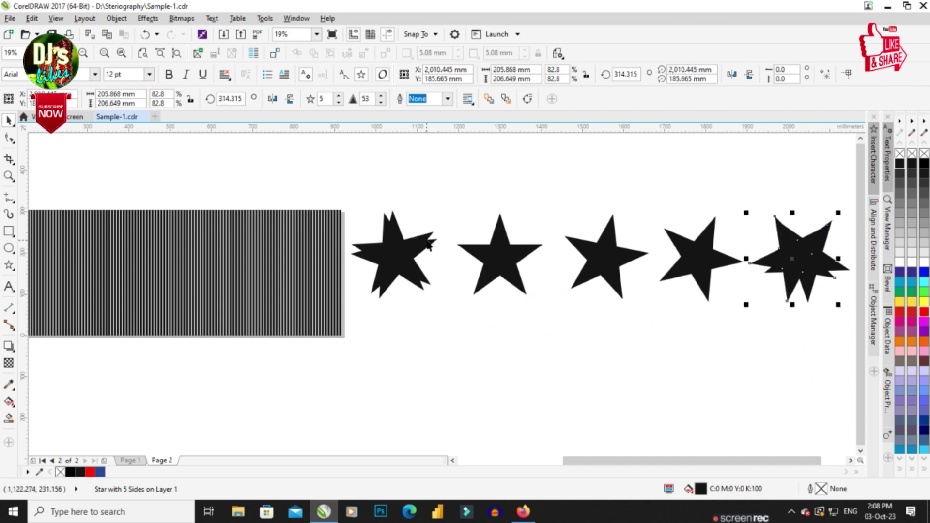
{"action": "left_click_drag", "start_coordinate": [428, 241], "coordinate": [795, 362]}
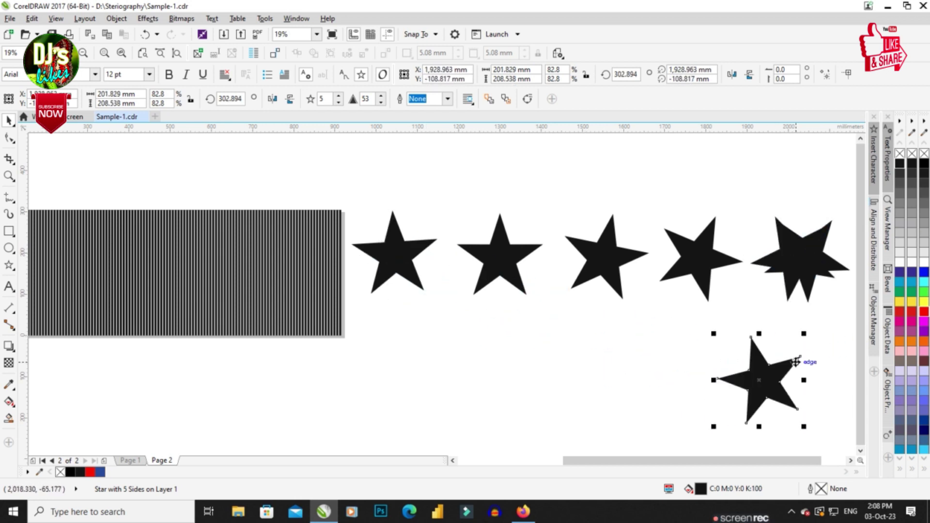
{"action": "key", "text": "ctrl+z"}
{"action": "key", "text": "ctrl+z"}
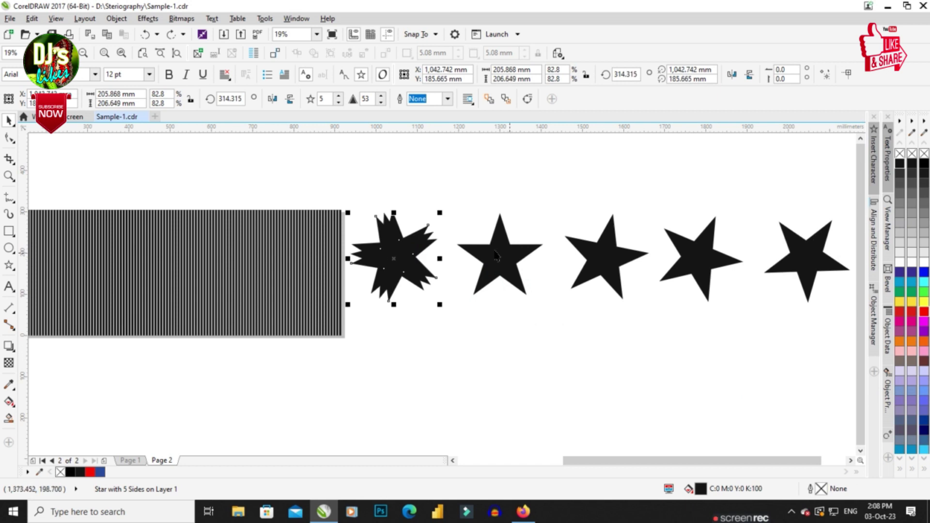
Separate the remaining stacked stars, placing two below the row of stars and the last one beneath the striped block
{"action": "left_click_drag", "start_coordinate": [419, 230], "coordinate": [537, 351]}
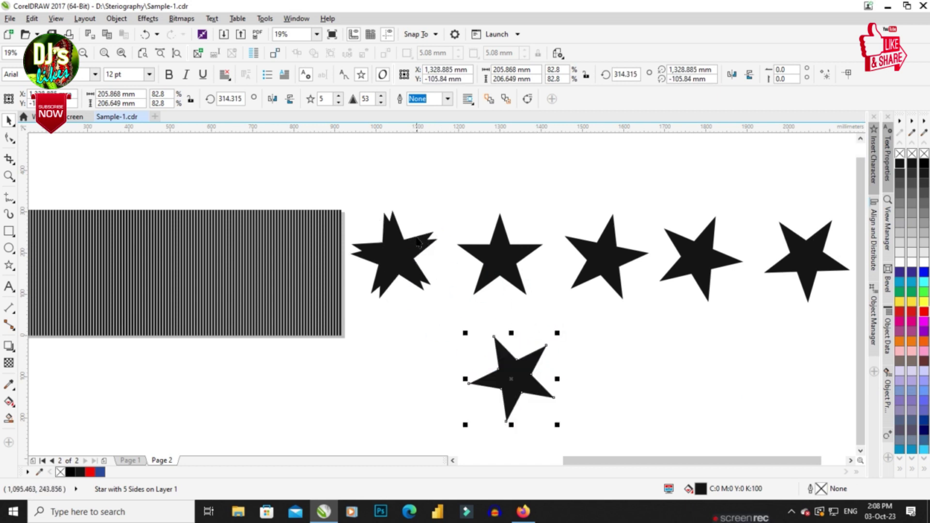
{"action": "left_click_drag", "start_coordinate": [418, 241], "coordinate": [629, 356]}
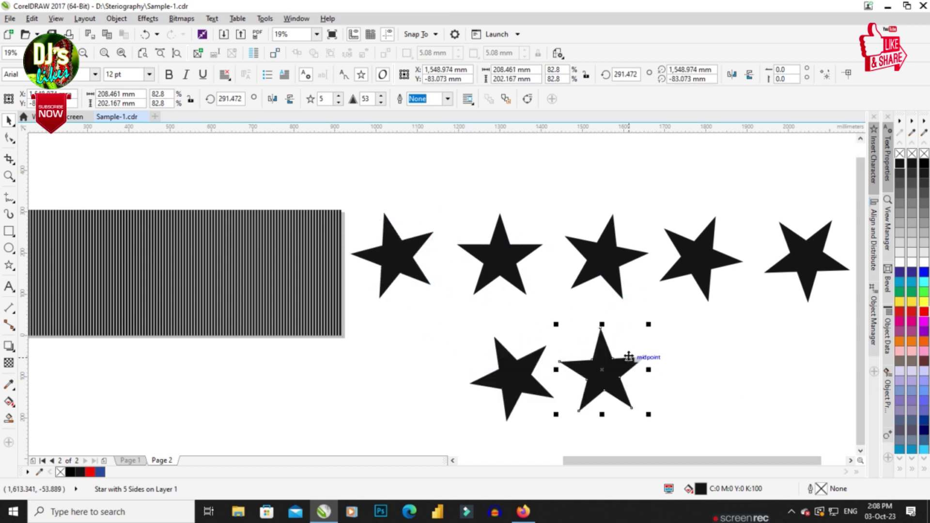
{"action": "scroll", "coordinate": [677, 324], "scroll_direction": "down", "scroll_amount": 2}
{"action": "left_click_drag", "start_coordinate": [542, 296], "coordinate": [419, 365]}
Move the other six stars one under another in rotation order, forming a vertical column beneath the striped block
{"action": "scroll", "coordinate": [536, 243], "scroll_direction": "down", "scroll_amount": 2}
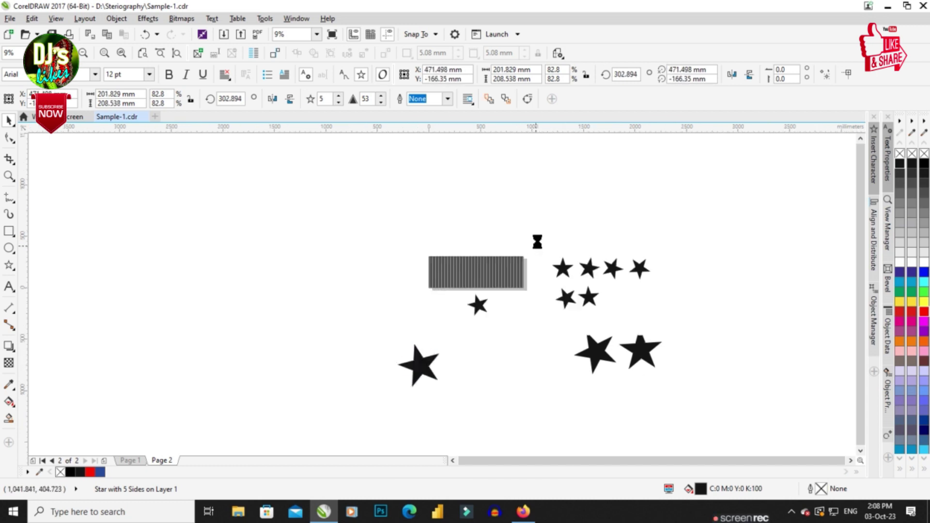
{"action": "left_click_drag", "start_coordinate": [565, 277], "coordinate": [483, 365]}
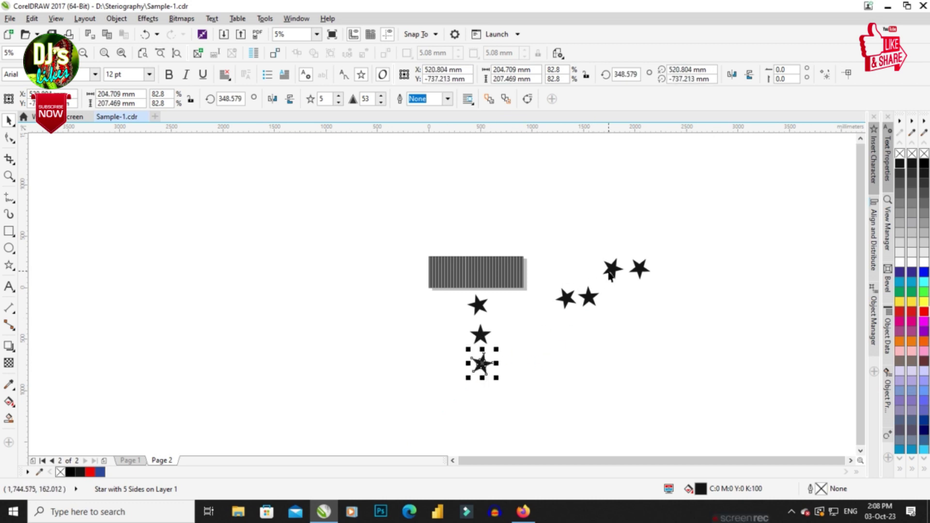
{"action": "left_click_drag", "start_coordinate": [609, 272], "coordinate": [482, 395]}
{"action": "left_click_drag", "start_coordinate": [643, 275], "coordinate": [487, 426]}
{"action": "left_click_drag", "start_coordinate": [567, 298], "coordinate": [483, 445]}
{"action": "scroll", "coordinate": [555, 228], "scroll_direction": "down", "scroll_amount": 2}
{"action": "left_click_drag", "start_coordinate": [575, 261], "coordinate": [521, 358]}
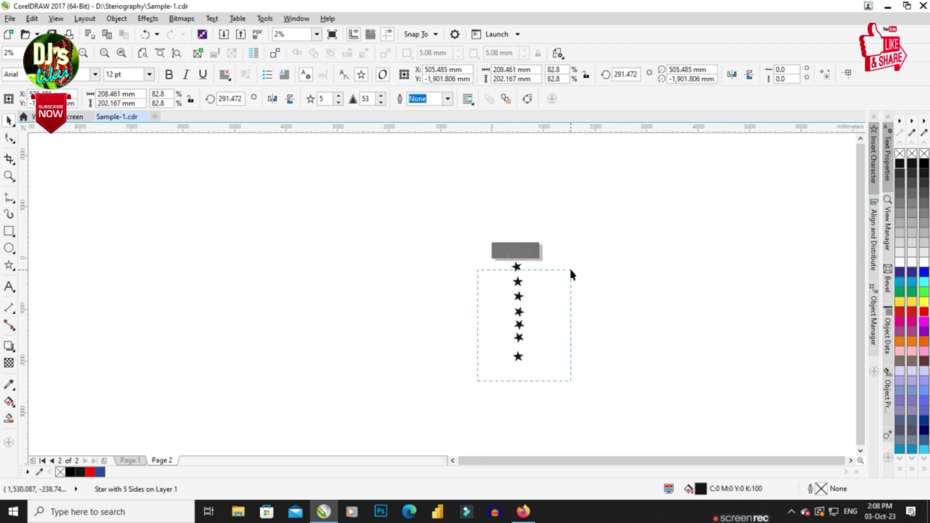
Align the column of stars on a common vertical centre line
{"action": "left_click_drag", "start_coordinate": [570, 270], "coordinate": [575, 258]}
{"action": "key", "text": "c"}
{"action": "left_click", "coordinate": [658, 272]}
Group all the vertical bars and place a copy of the group straight down over the first star
{"action": "key", "text": "z"}
{"action": "left_click_drag", "start_coordinate": [448, 196], "coordinate": [591, 410]}
{"action": "key", "text": "space"}
{"action": "scroll", "coordinate": [478, 235], "scroll_direction": "up", "scroll_amount": 2}
{"action": "left_click", "coordinate": [423, 192]}
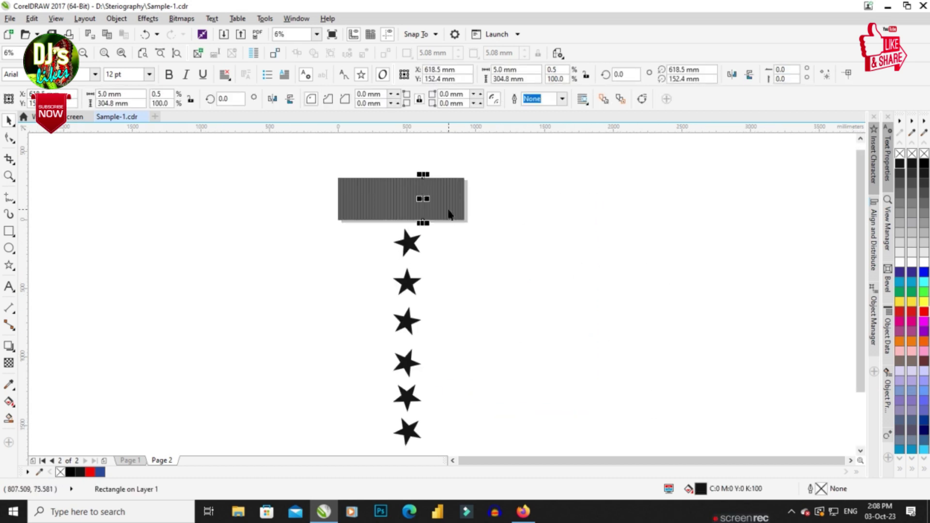
{"action": "left_click", "coordinate": [228, 148]}
{"action": "left_click_drag", "start_coordinate": [251, 158], "coordinate": [409, 203]}
{"action": "left_click_drag", "start_coordinate": [521, 236], "coordinate": [521, 237]}
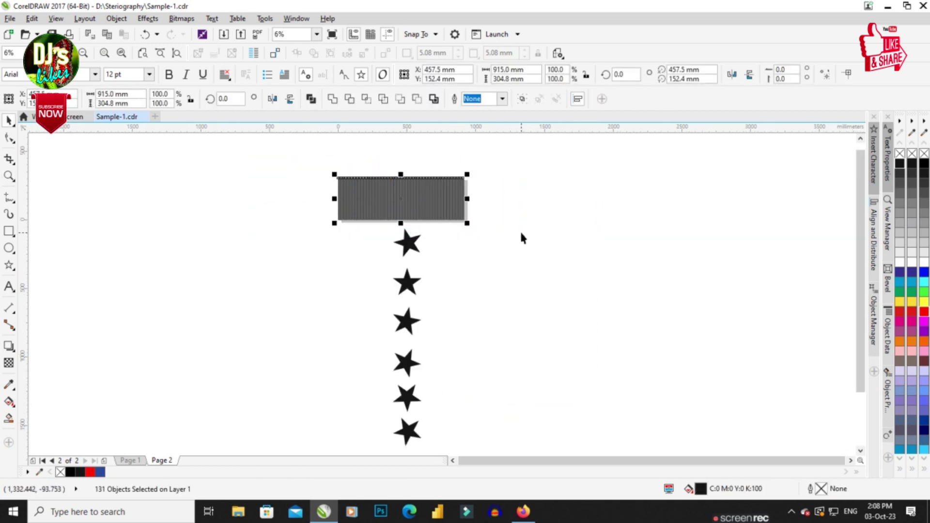
{"action": "key", "text": "ctrl+g"}
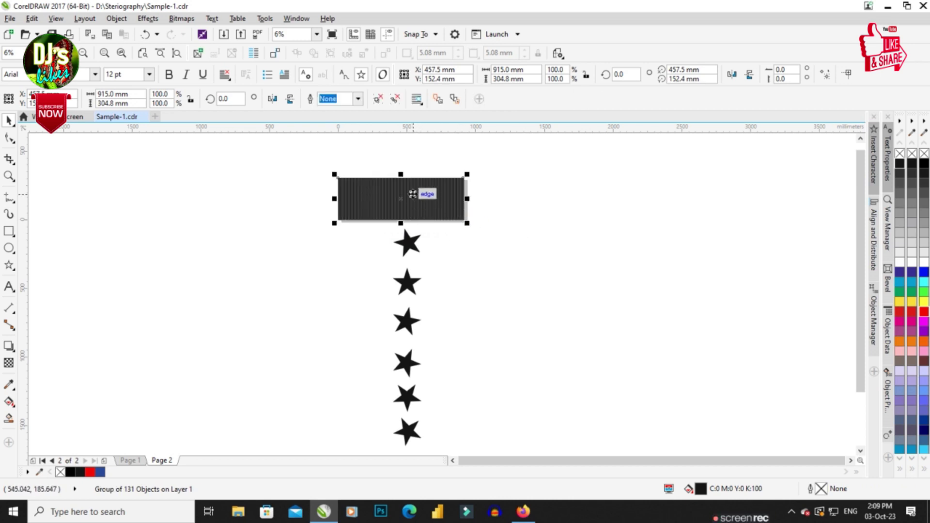
{"action": "left_click_drag", "start_coordinate": [418, 205], "coordinate": [418, 252]}
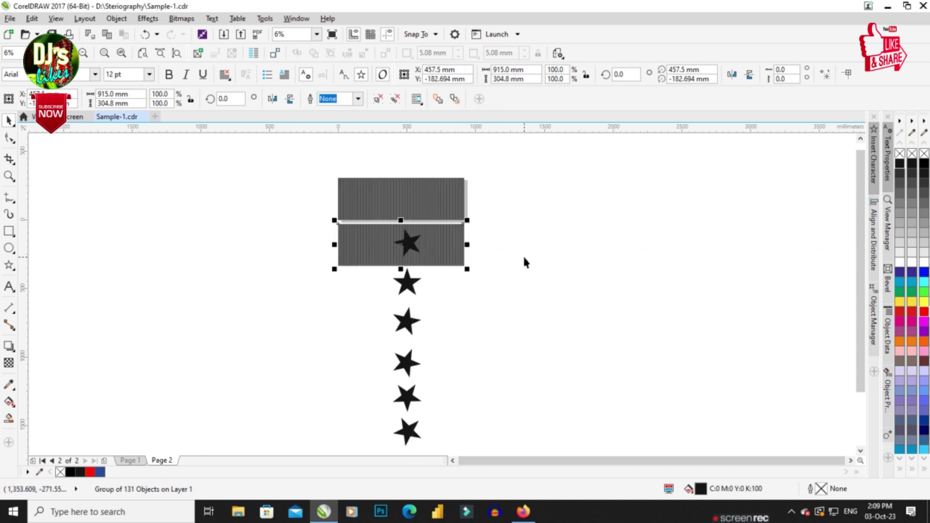
Repeat the downward duplication of the striped group at the same spacing until the blocks run past the lowest star in the column
{"action": "key", "text": "ctrl+r"}
{"action": "key", "text": "ctrl+r"}
{"action": "key", "text": "ctrl+r"}
{"action": "key", "text": "ctrl+r"}
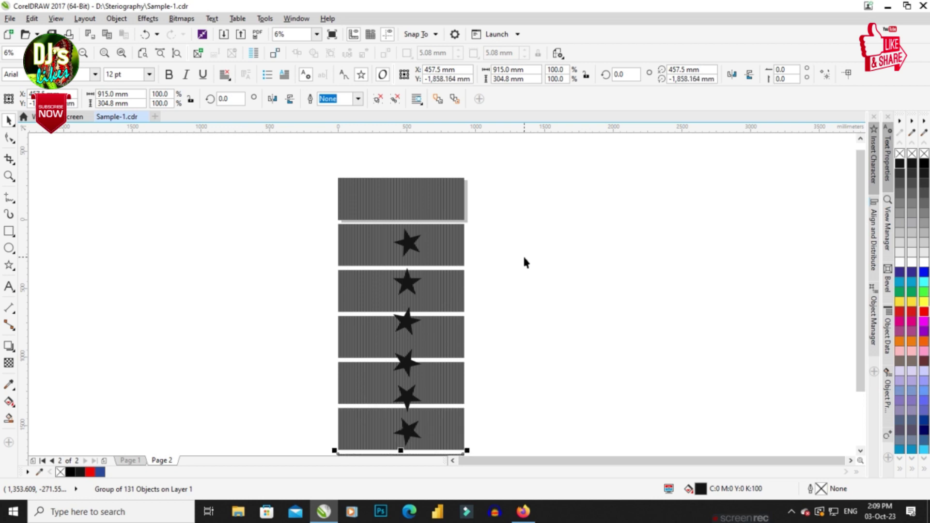
Centre the first and second stars of the column horizontally and vertically on their striped blocks
{"action": "left_click_drag", "start_coordinate": [550, 219], "coordinate": [321, 264]}
{"action": "key", "text": "c"}
{"action": "key", "text": "e"}
{"action": "left_click", "coordinate": [541, 249]}
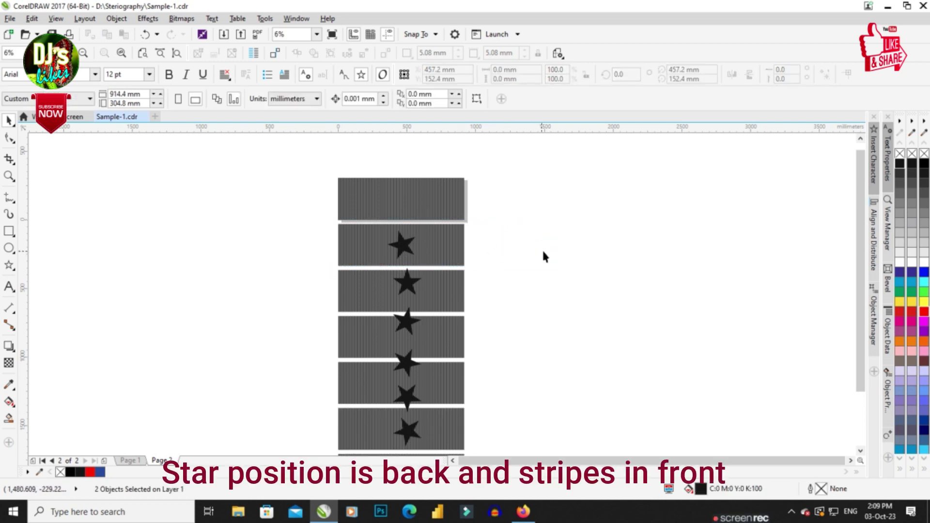
{"action": "left_click_drag", "start_coordinate": [541, 257], "coordinate": [362, 306]}
{"action": "left_click", "coordinate": [352, 292], "text": "shift"}
{"action": "key", "text": "c"}
{"action": "key", "text": "e"}
{"action": "left_click", "coordinate": [576, 284]}
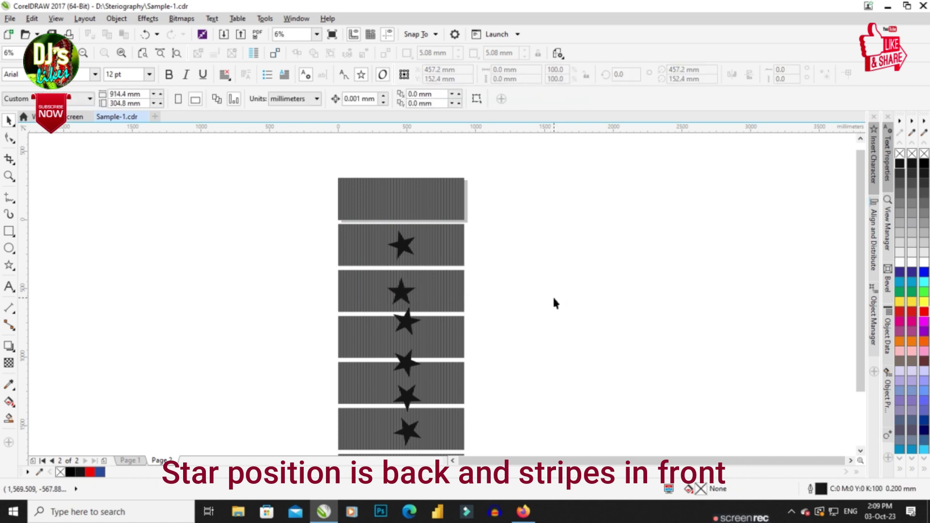
Centre the third star horizontally and vertically on the third striped copy
{"action": "left_click", "coordinate": [406, 322]}
{"action": "left_click", "coordinate": [562, 308]}
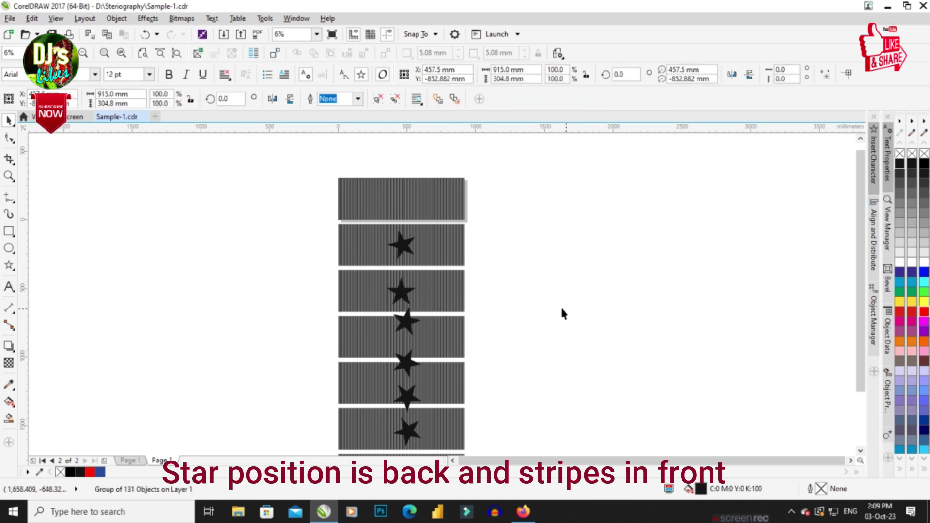
{"action": "left_click", "coordinate": [408, 309]}
{"action": "left_click_drag", "start_coordinate": [533, 289], "coordinate": [375, 341]}
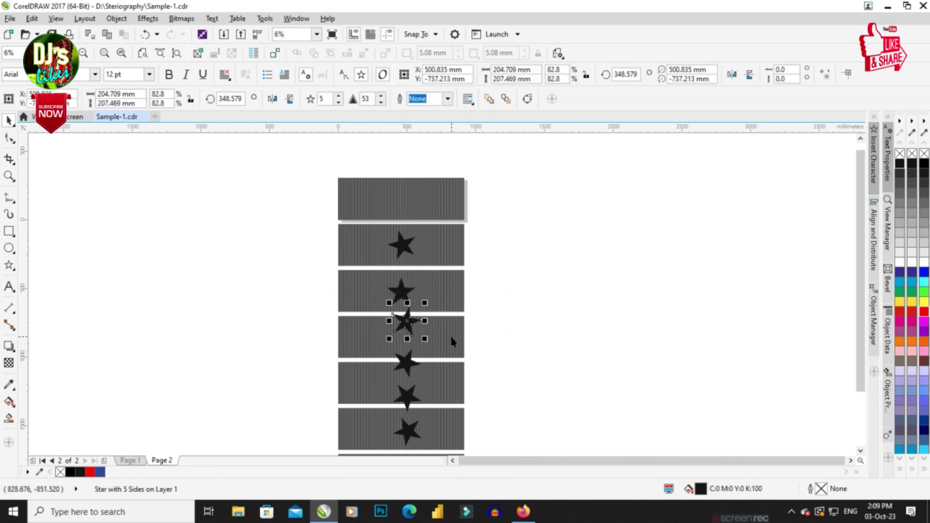
{"action": "left_click", "coordinate": [451, 338], "text": "shift"}
{"action": "key", "text": "c"}
{"action": "key", "text": "e"}
{"action": "left_click", "coordinate": [559, 334]}
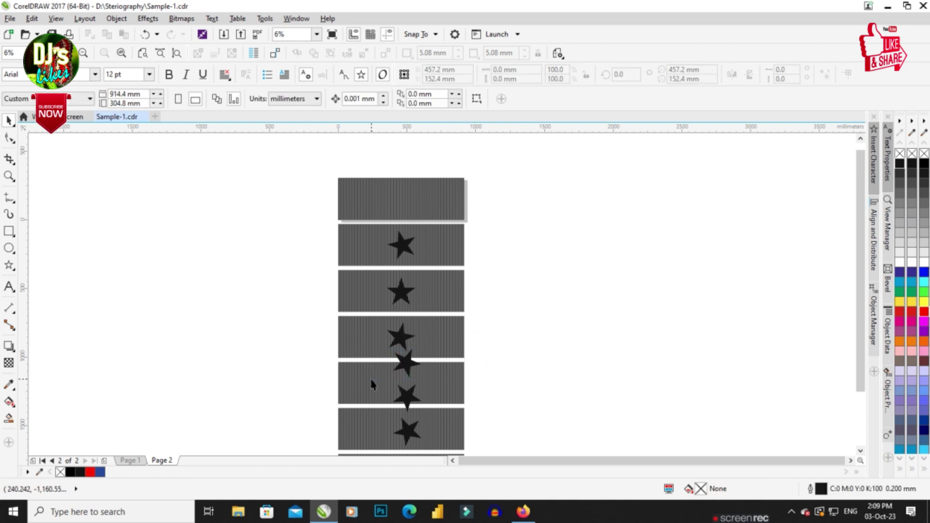
Move the last two stars of the column down to the empty area beneath the lowest striped block
{"action": "scroll", "coordinate": [523, 291], "scroll_direction": "down", "scroll_amount": 2}
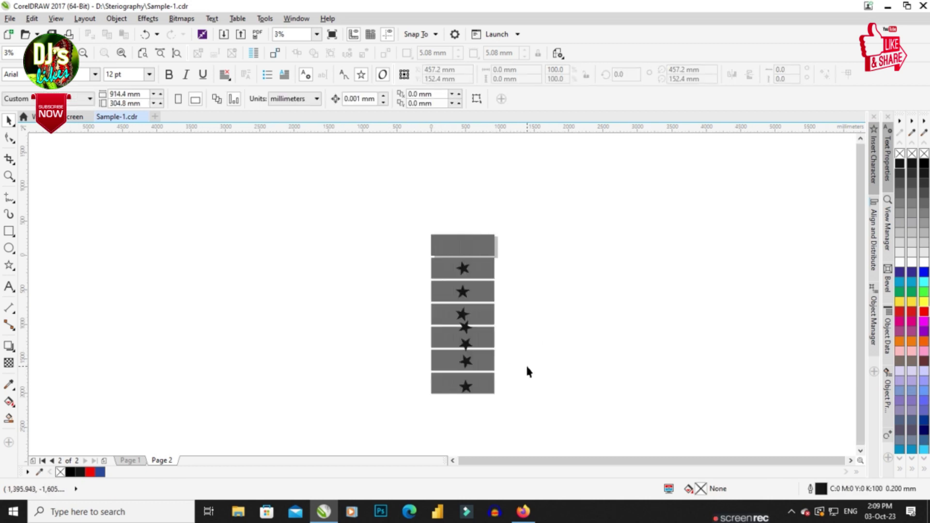
{"action": "left_click_drag", "start_coordinate": [524, 349], "coordinate": [443, 406]}
{"action": "left_click_drag", "start_coordinate": [464, 362], "coordinate": [462, 420]}
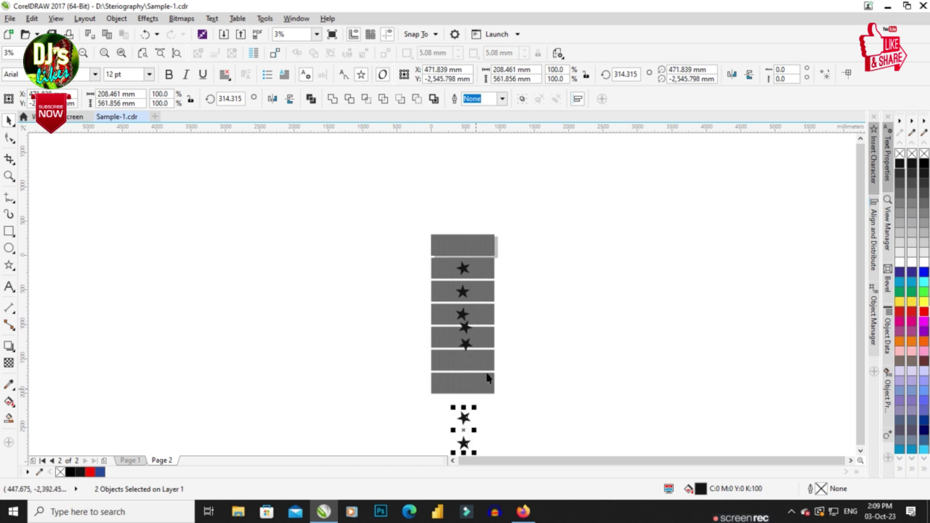
Centre the fifth star horizontally and vertically on the fifth striped copy
{"action": "left_click_drag", "start_coordinate": [439, 359], "coordinate": [439, 359]}
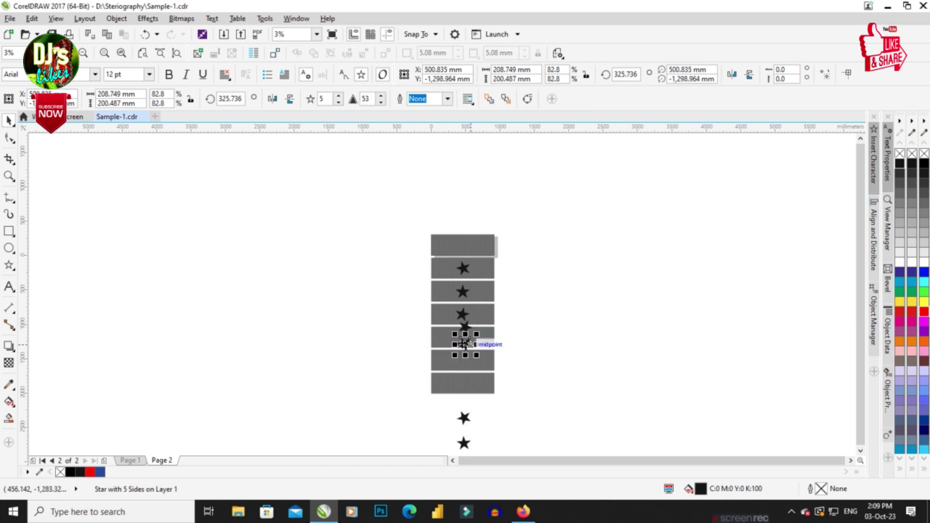
{"action": "left_click", "coordinate": [485, 363], "text": "shift"}
{"action": "key", "text": "c"}
{"action": "key", "text": "e"}
{"action": "left_click", "coordinate": [578, 351]}
Centre the fourth star horizontally and vertically on the fourth striped copy
{"action": "left_click_drag", "start_coordinate": [512, 317], "coordinate": [441, 343]}
{"action": "scroll", "coordinate": [489, 347], "scroll_direction": "up", "scroll_amount": 2}
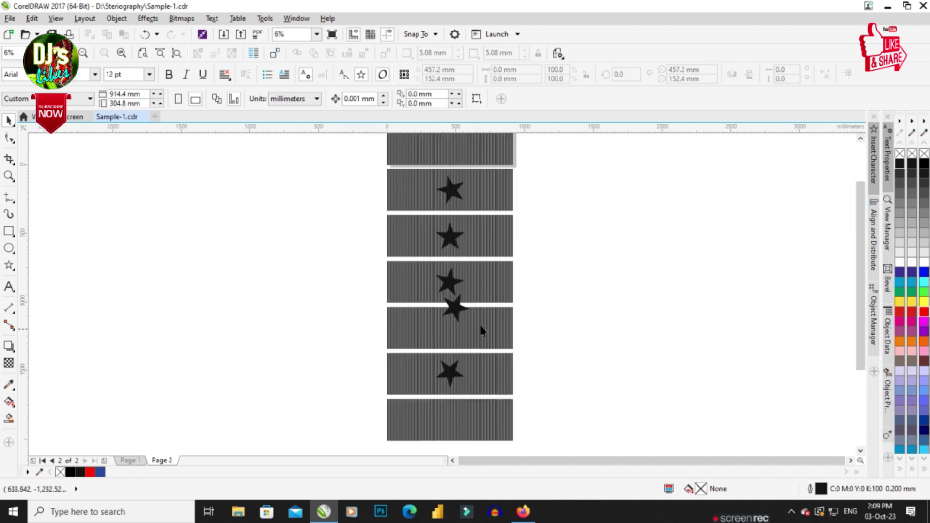
{"action": "left_click_drag", "start_coordinate": [505, 314], "coordinate": [387, 331]}
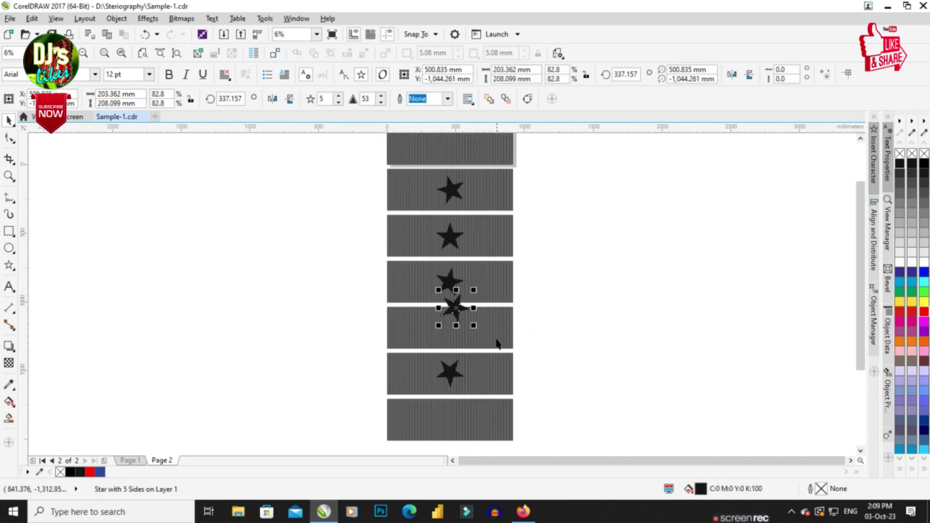
{"action": "left_click", "coordinate": [495, 342], "text": "shift"}
{"action": "key", "text": "c"}
{"action": "key", "text": "e"}
{"action": "left_click", "coordinate": [571, 257]}
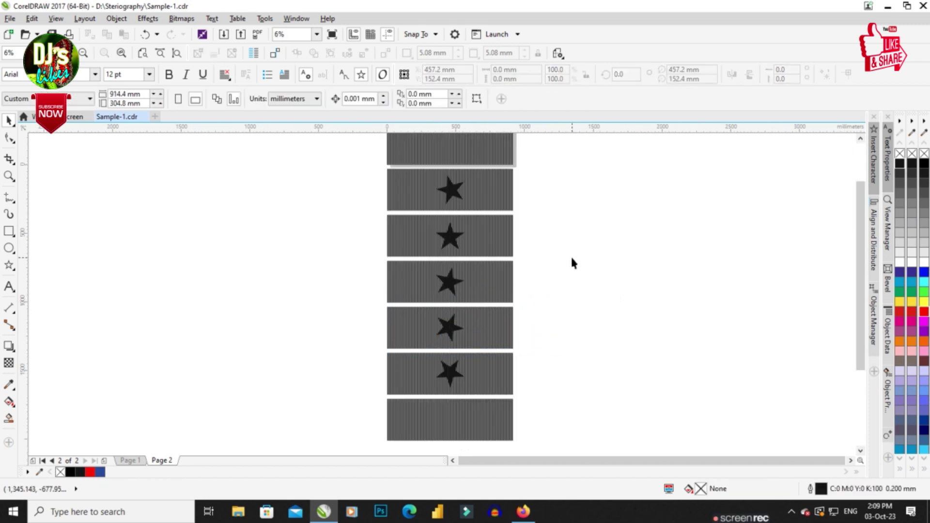
Centre the upper of the two stars below the column on the sixth, still empty striped copy
{"action": "scroll", "coordinate": [569, 255], "scroll_direction": "down", "scroll_amount": 1}
{"action": "left_click", "coordinate": [514, 375]}
{"action": "left_click", "coordinate": [532, 345], "text": "shift"}
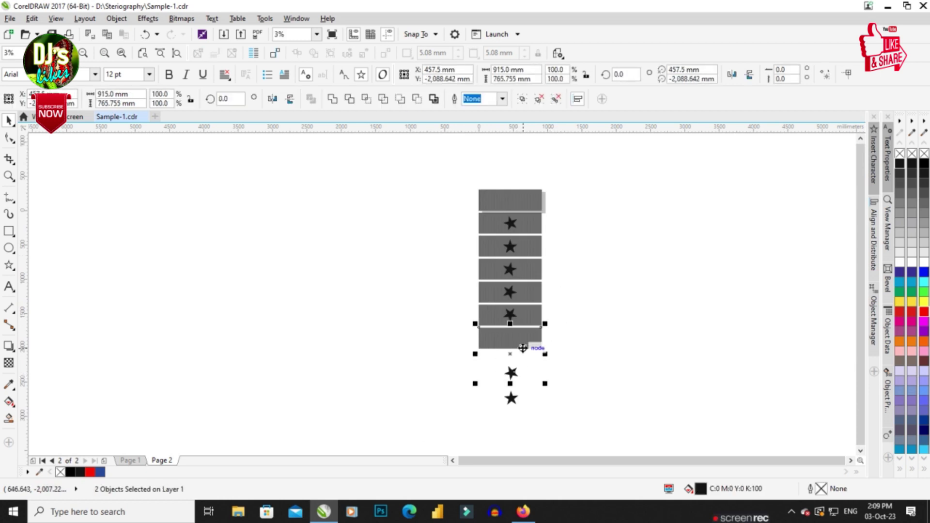
{"action": "key", "text": "e"}
{"action": "key", "text": "c"}
{"action": "left_click", "coordinate": [607, 332]}
Place one more copy of the lowest striped block beneath the column and centre the last star on it
{"action": "left_click", "coordinate": [528, 345]}
{"action": "left_click_drag", "start_coordinate": [540, 338], "coordinate": [535, 367]}
{"action": "right_click", "coordinate": [535, 366]}
{"action": "left_click", "coordinate": [510, 398]}
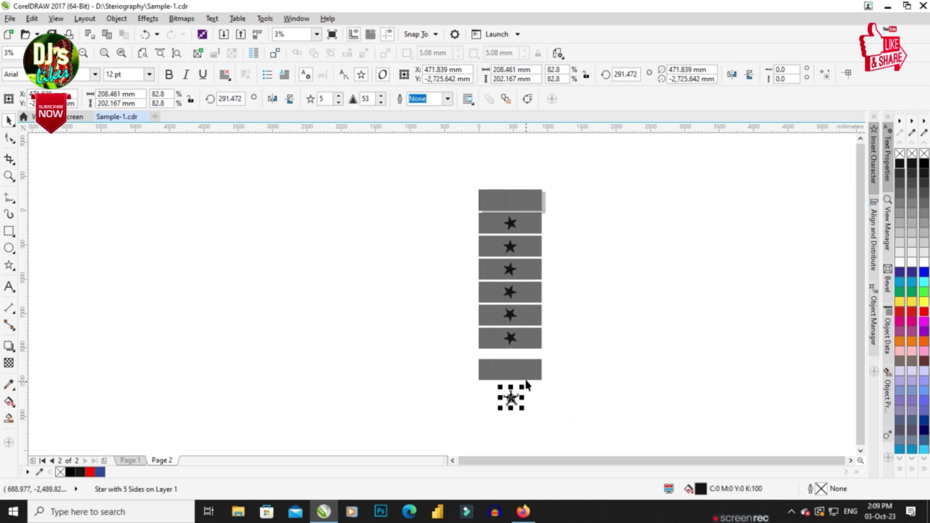
{"action": "left_click", "coordinate": [533, 371], "text": "shift"}
{"action": "key", "text": "e"}
{"action": "key", "text": "c"}
{"action": "left_click", "coordinate": [594, 364]}
Cut the stripes out of the first star with Back Minus Front, using the striped block in front of it
{"action": "key", "text": "z"}
{"action": "left_click", "coordinate": [530, 328]}
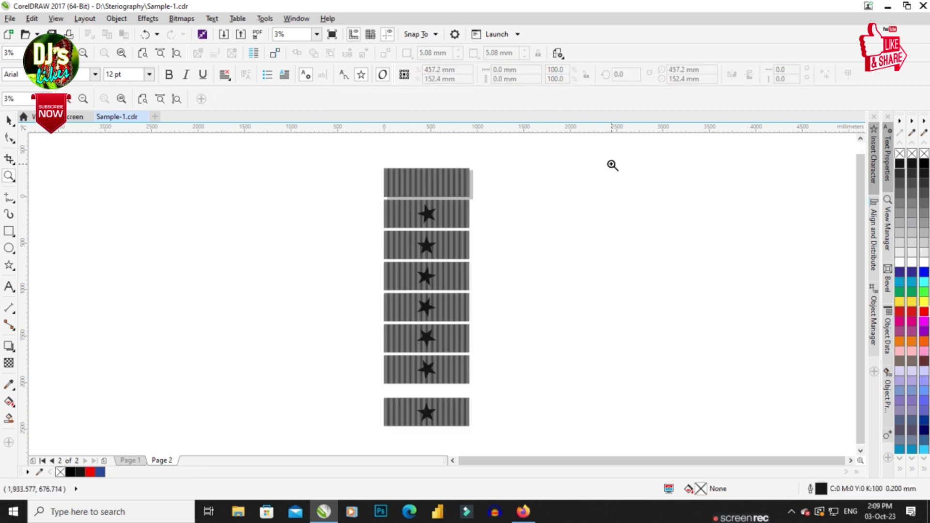
{"action": "key", "text": "space"}
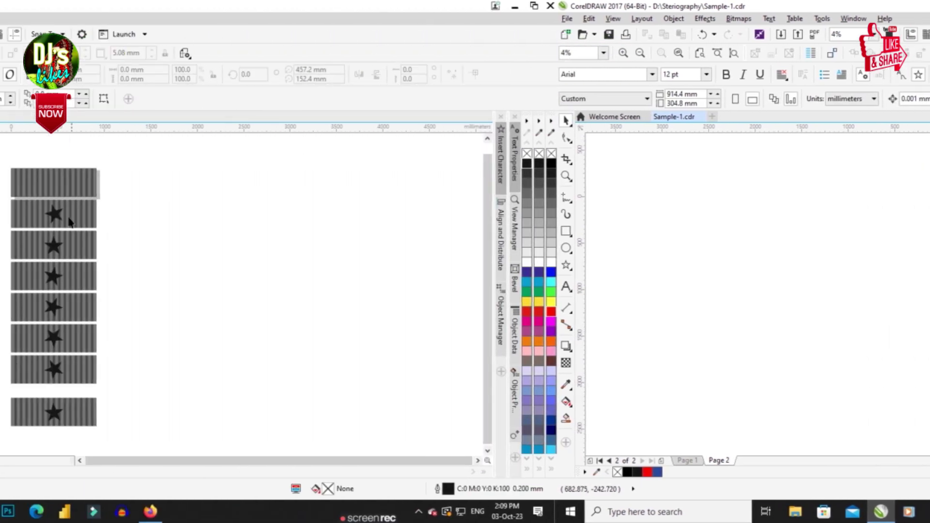
{"action": "left_click", "coordinate": [433, 217]}
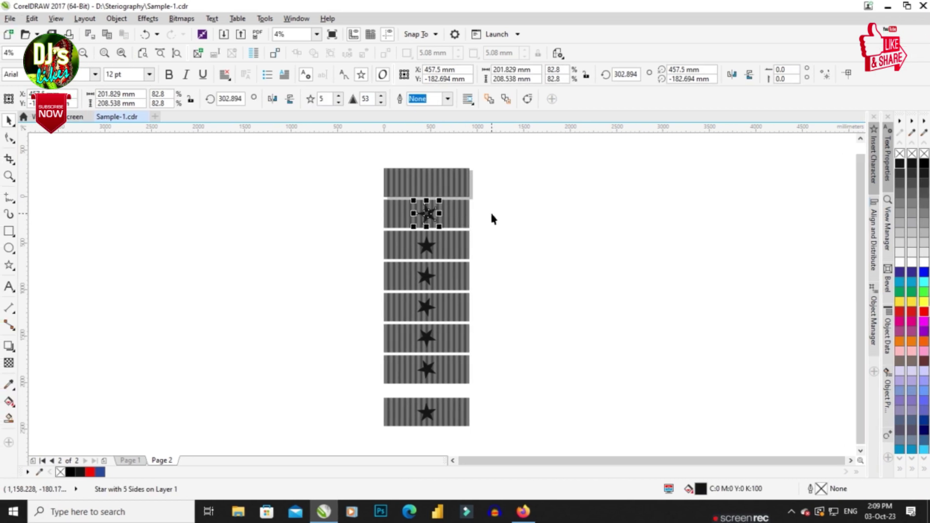
{"action": "left_click", "coordinate": [462, 214], "text": "shift"}
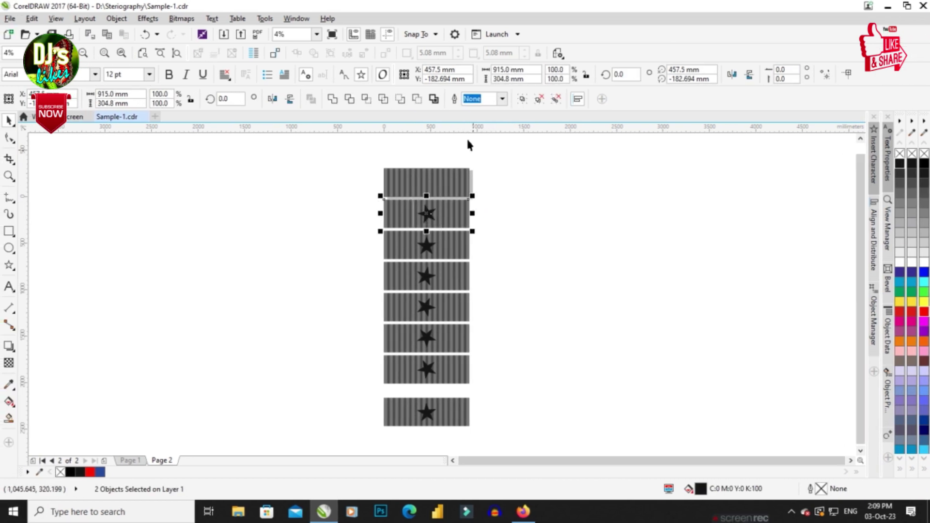
{"action": "left_click", "coordinate": [417, 99]}
{"action": "left_click", "coordinate": [572, 211]}
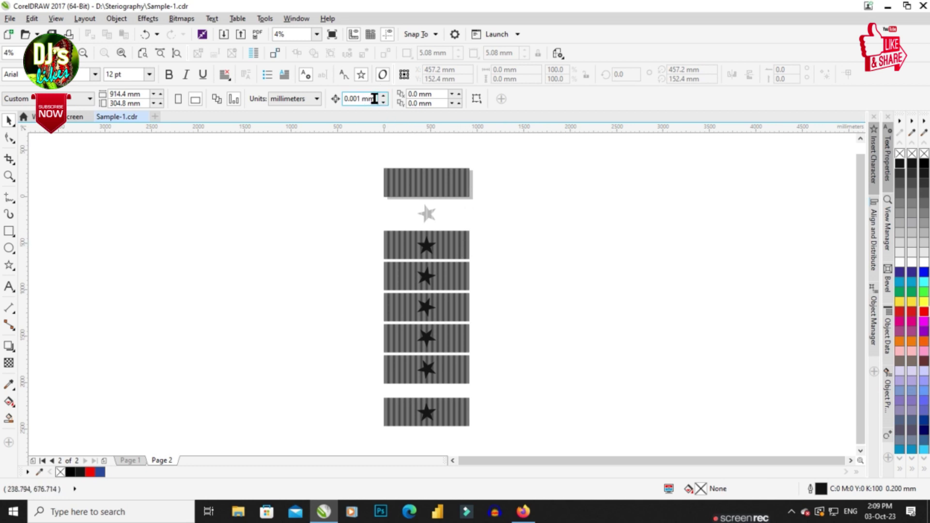
Set the nudge distance to 2 mm and shift the second star's striped block 2 mm to the right
{"action": "left_click_drag", "start_coordinate": [376, 99], "coordinate": [177, 109]}
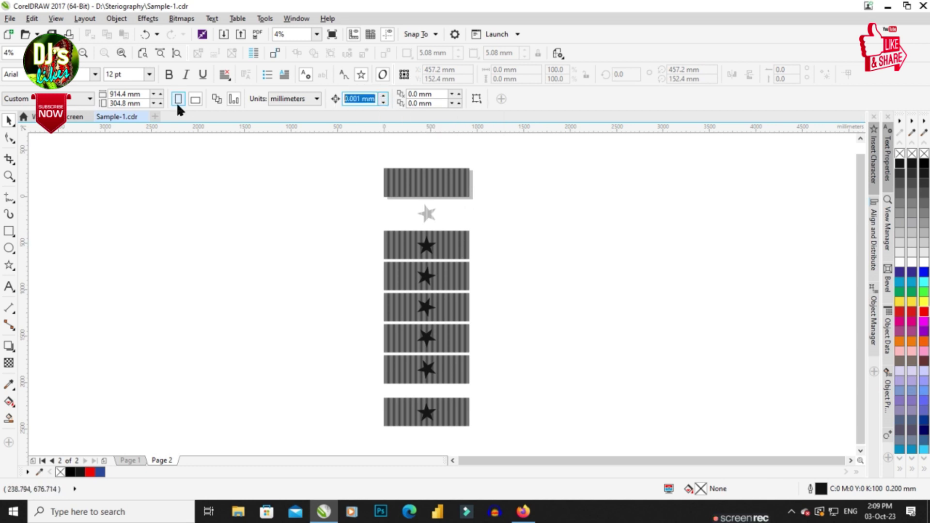
{"action": "type", "text": "2"}
{"action": "key", "text": "Return"}
{"action": "left_click", "coordinate": [457, 244]}
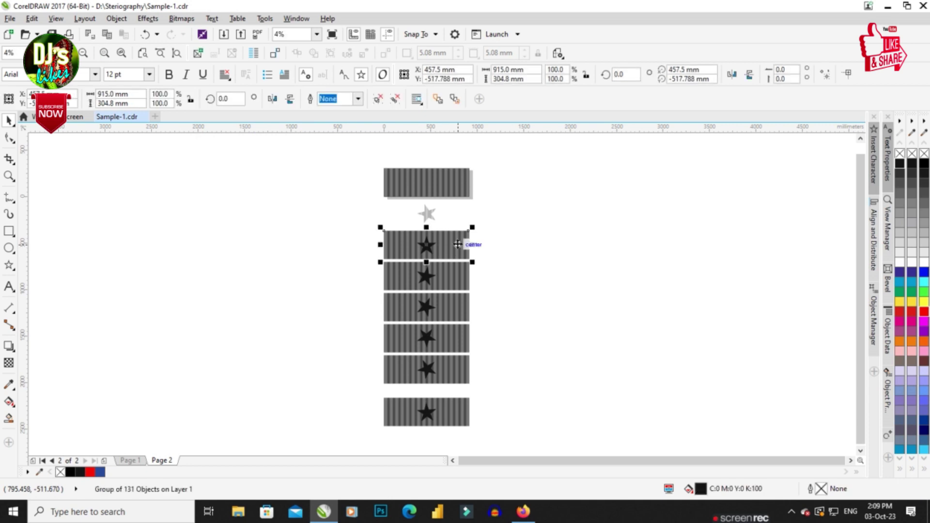
{"action": "key", "text": "Right"}
Nudge the remaining striped blocks to the right in increasing 2 mm increments, with the third shifted 4 mm and the fourth 6 mm
{"action": "left_click_drag", "start_coordinate": [464, 286], "coordinate": [465, 313]}
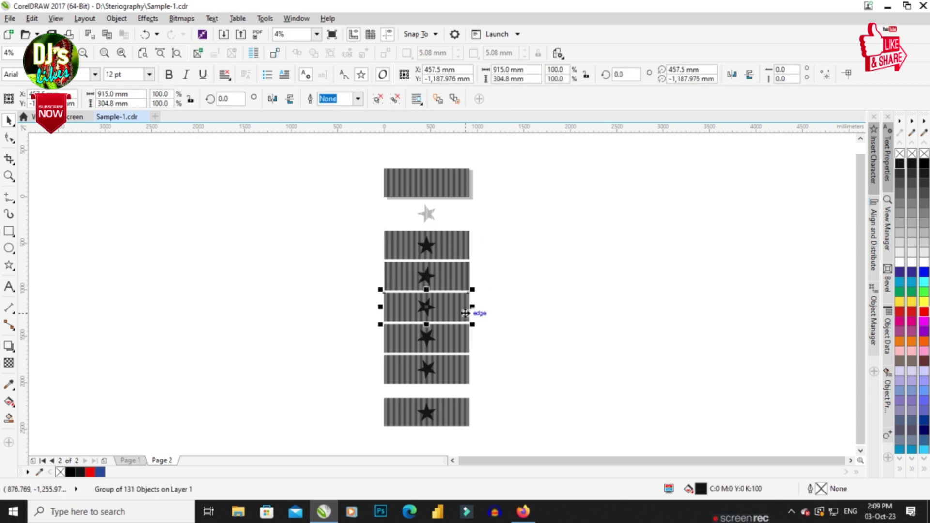
{"action": "left_click_drag", "start_coordinate": [465, 313], "coordinate": [461, 337]}
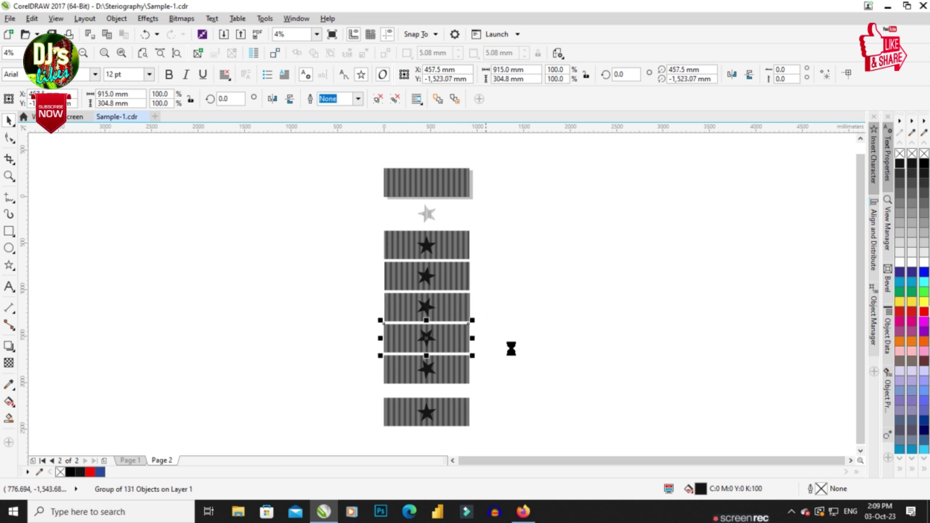
{"action": "left_click", "coordinate": [455, 376]}
{"action": "key", "text": "Right"}
{"action": "key", "text": "Right"}
{"action": "key", "text": "Right"}
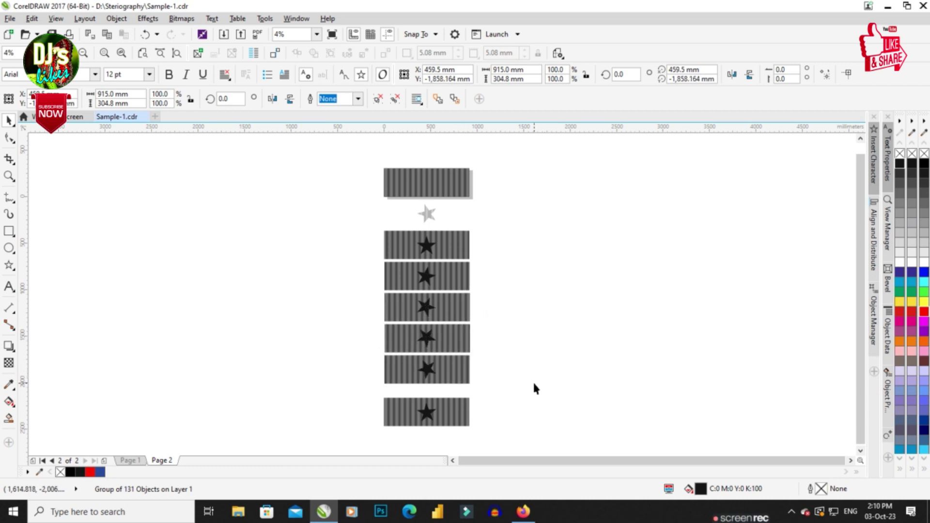
{"action": "key", "text": "Right"}
{"action": "key", "text": "Right"}
{"action": "left_click", "coordinate": [463, 408]}
{"action": "key", "text": "Right"}
{"action": "key", "text": "Right"}
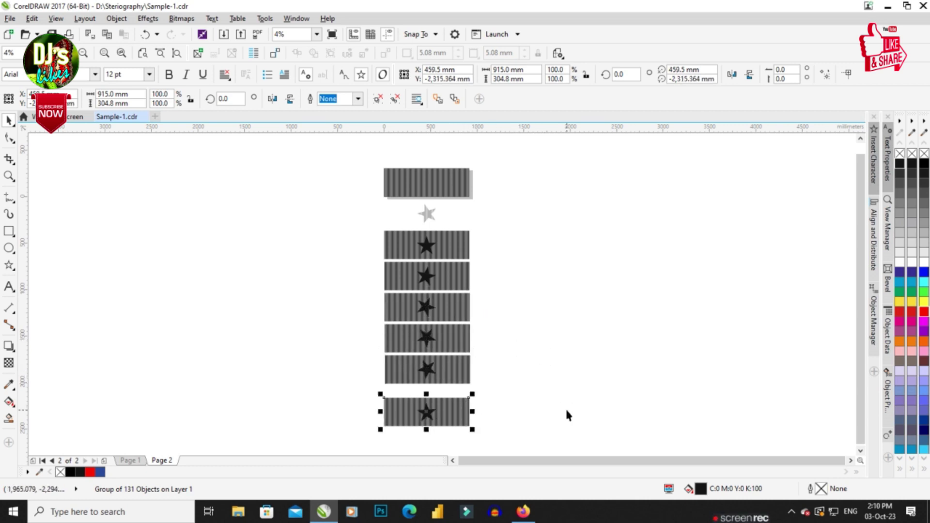
{"action": "left_click", "coordinate": [573, 360]}
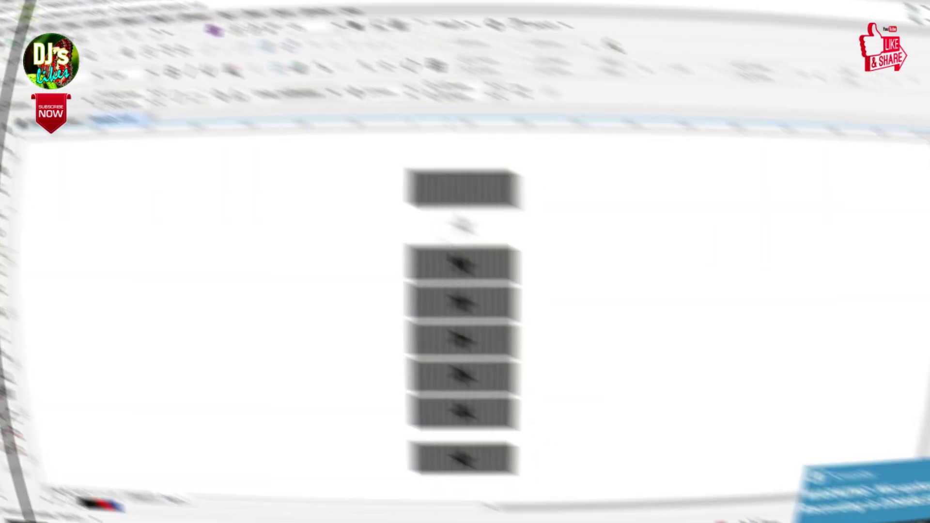
Cut the stripes out of the second star with Back Minus Front, using its shifted striped block
{"action": "left_click", "coordinate": [427, 245]}
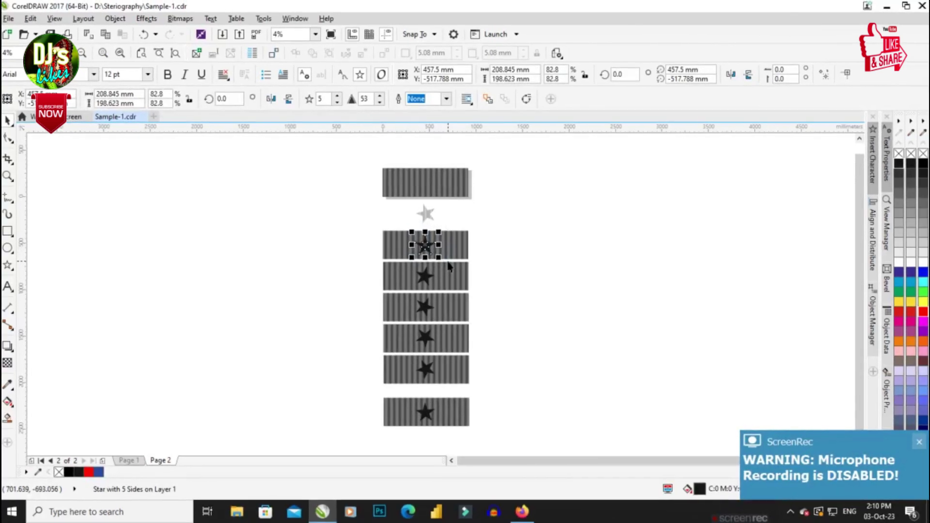
{"action": "left_click", "coordinate": [920, 442]}
{"action": "left_click", "coordinate": [387, 222]}
{"action": "left_click_drag", "start_coordinate": [442, 254], "coordinate": [444, 257]}
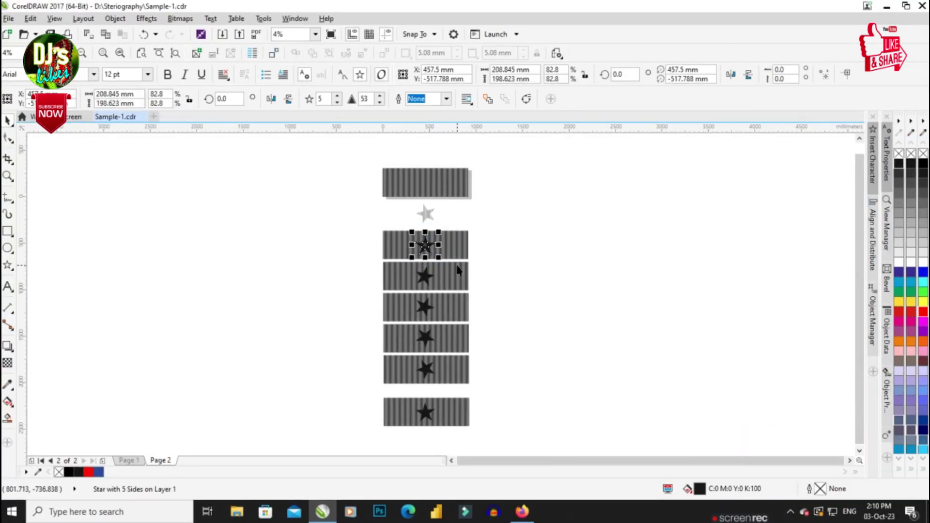
{"action": "left_click", "coordinate": [458, 251], "text": "shift"}
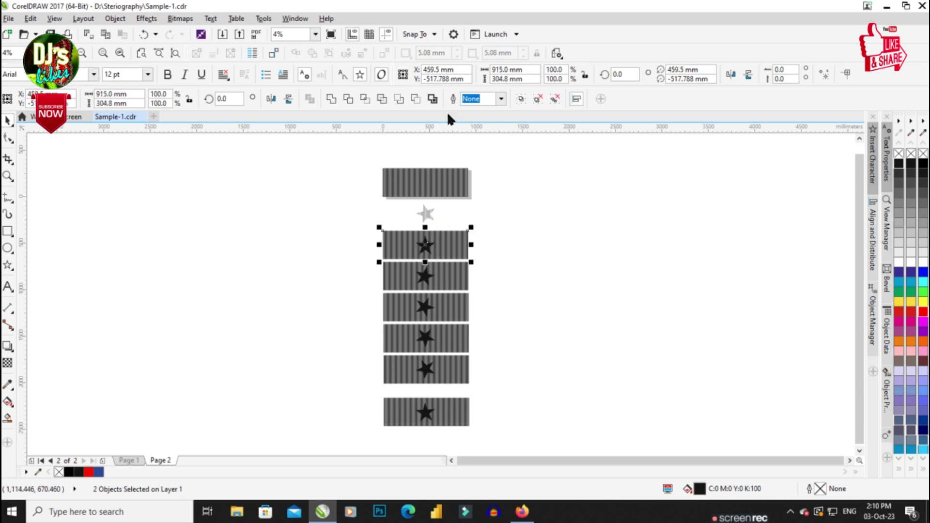
{"action": "left_click", "coordinate": [415, 99]}
{"action": "left_click", "coordinate": [461, 245]}
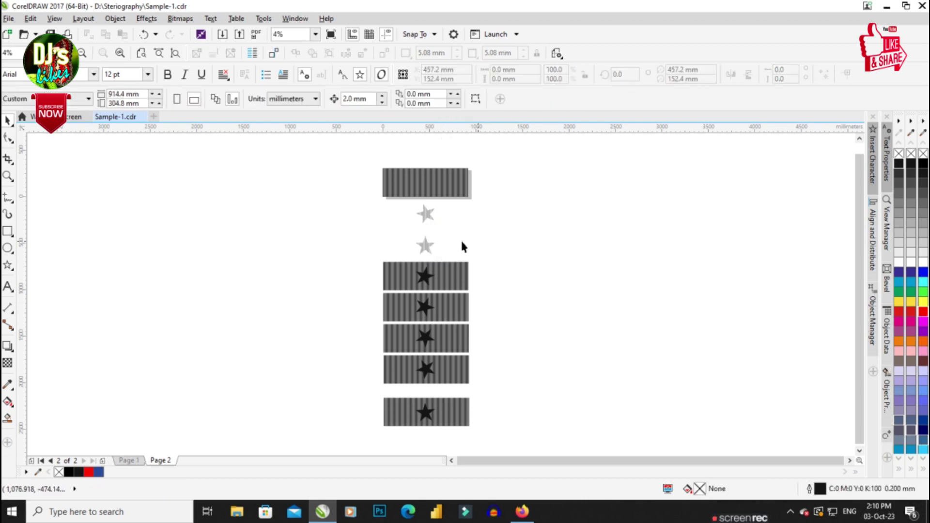
Cut the third and fourth stars with their own shifted striped blocks using Back Minus Front
{"action": "left_click_drag", "start_coordinate": [449, 299], "coordinate": [450, 300]}
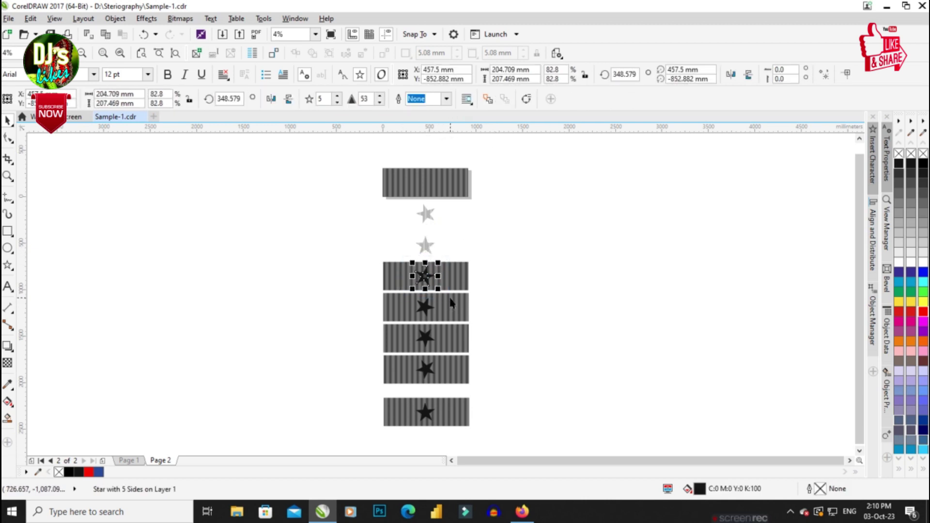
{"action": "left_click", "coordinate": [460, 280], "text": "shift"}
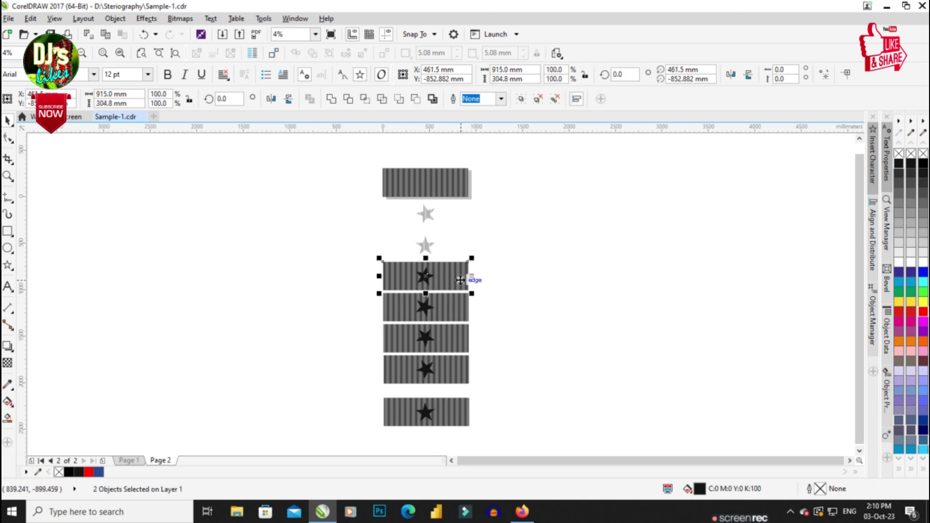
{"action": "left_click", "coordinate": [417, 98]}
{"action": "left_click", "coordinate": [455, 290]}
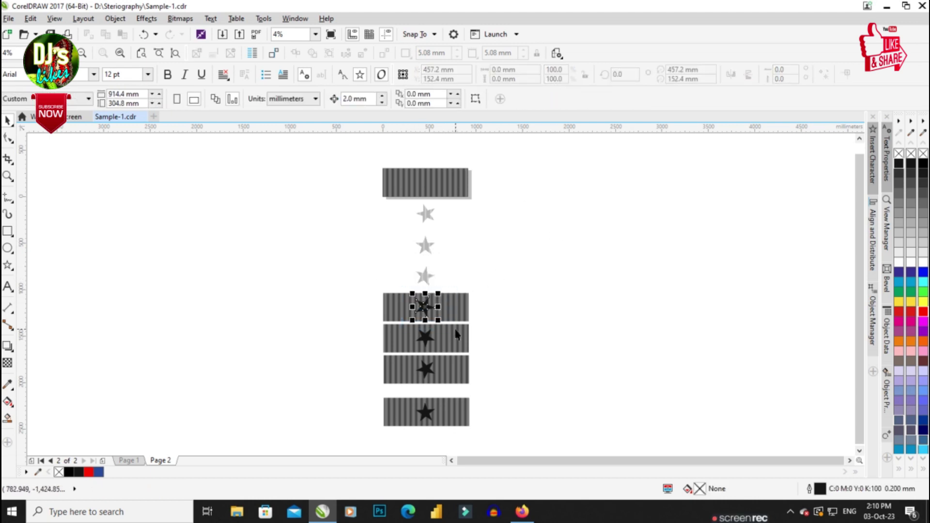
{"action": "left_click", "coordinate": [458, 303], "text": "shift"}
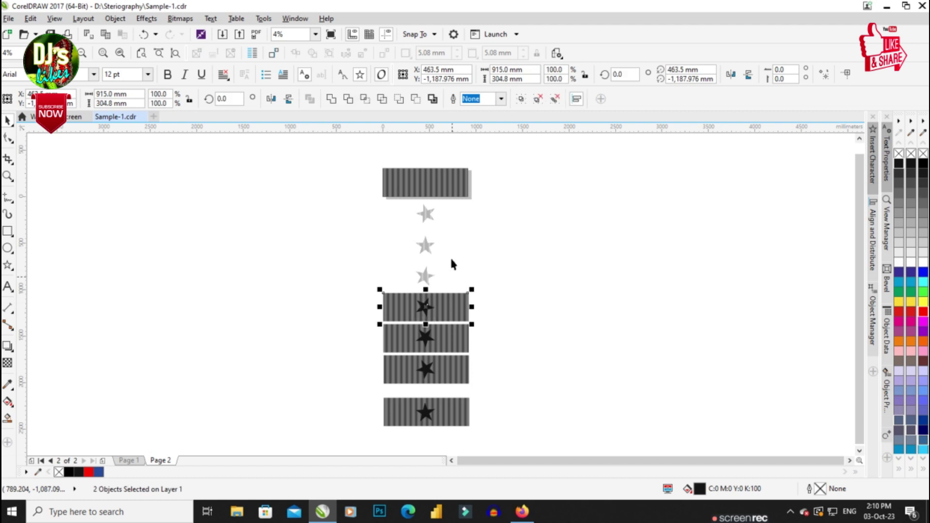
{"action": "left_click", "coordinate": [415, 99]}
{"action": "left_click", "coordinate": [617, 252]}
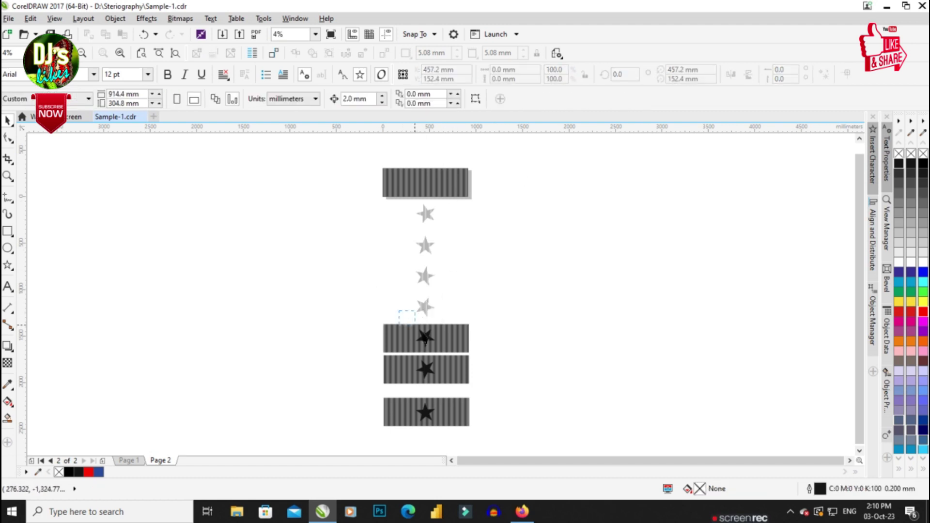
Cut the stripes out of the fifth star with Back Minus Front, using its own shifted striped block
{"action": "left_click_drag", "start_coordinate": [414, 325], "coordinate": [457, 362]}
{"action": "left_click", "coordinate": [458, 349], "text": "shift"}
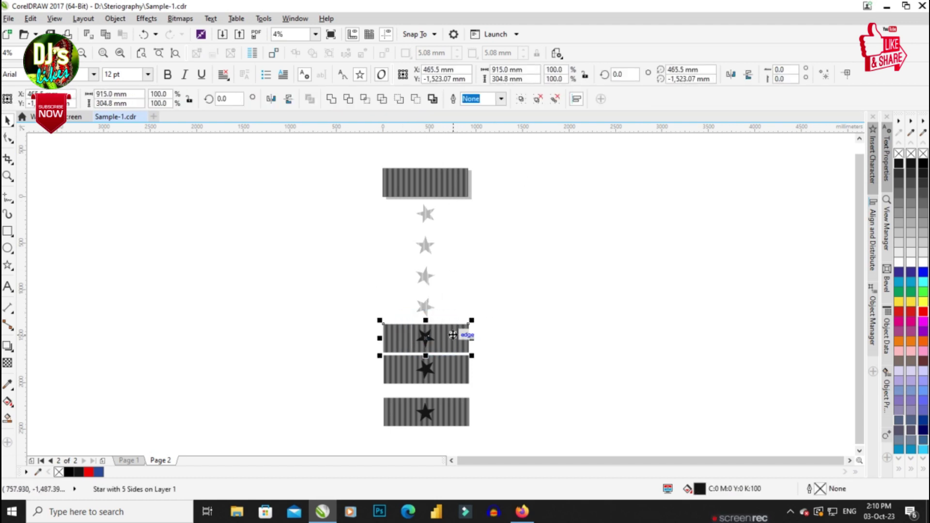
{"action": "left_click", "coordinate": [416, 99]}
{"action": "scroll", "coordinate": [430, 339], "scroll_direction": "up", "scroll_amount": 5}
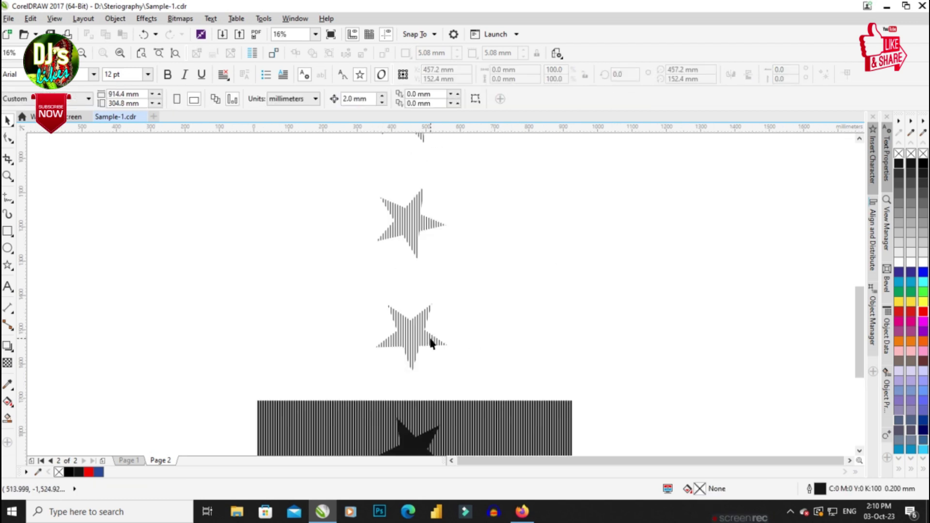
Cut the sixth star with its shifted striped block using Back Minus Front
{"action": "scroll", "coordinate": [438, 210], "scroll_direction": "down", "scroll_amount": 6}
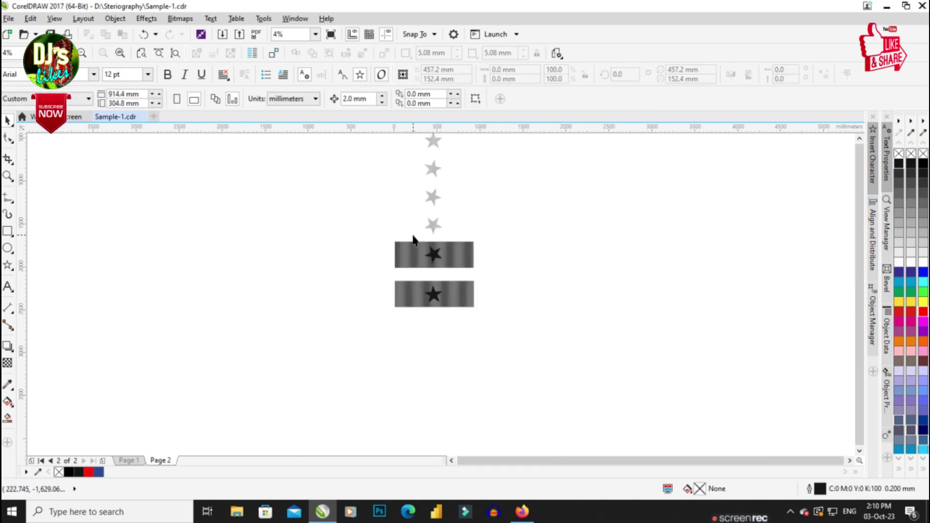
{"action": "scroll", "coordinate": [413, 238], "scroll_direction": "up", "scroll_amount": 4}
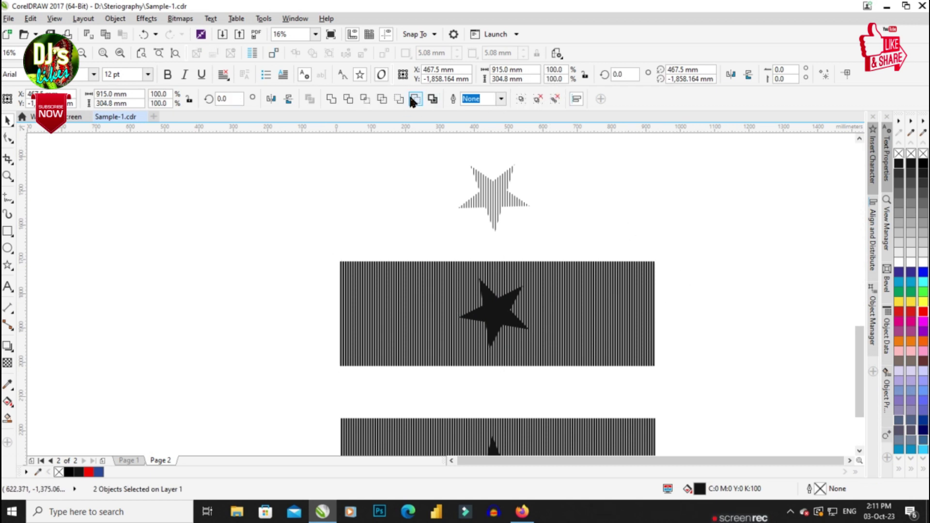
{"action": "left_click", "coordinate": [403, 97]}
{"action": "scroll", "coordinate": [373, 151], "scroll_direction": "down", "scroll_amount": 1}
{"action": "scroll", "coordinate": [339, 174], "scroll_direction": "up", "scroll_amount": 2}
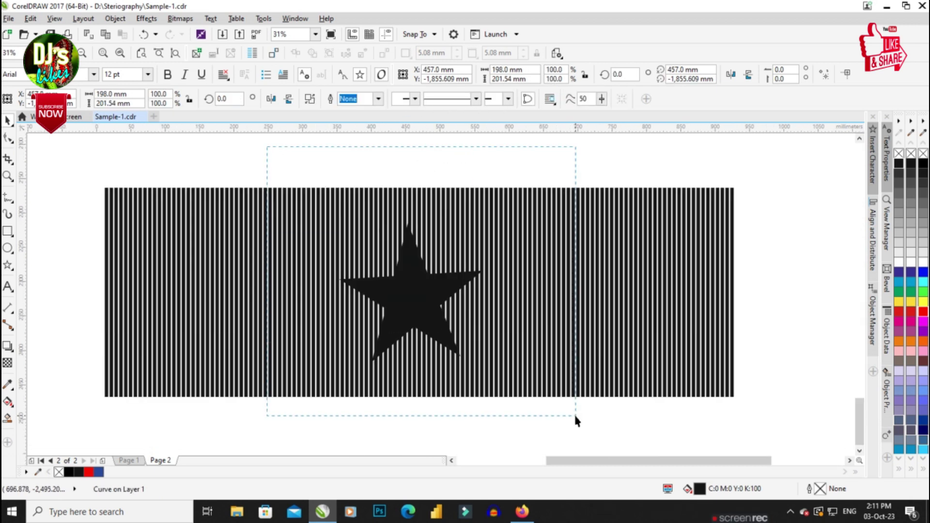
Cut the stripes out of the last, lowest star with Back Minus Front, using its striped block
{"action": "left_click_drag", "start_coordinate": [575, 416], "coordinate": [572, 284]}
{"action": "left_click_drag", "start_coordinate": [304, 165], "coordinate": [533, 418]}
{"action": "left_click", "coordinate": [548, 342], "text": "shift"}
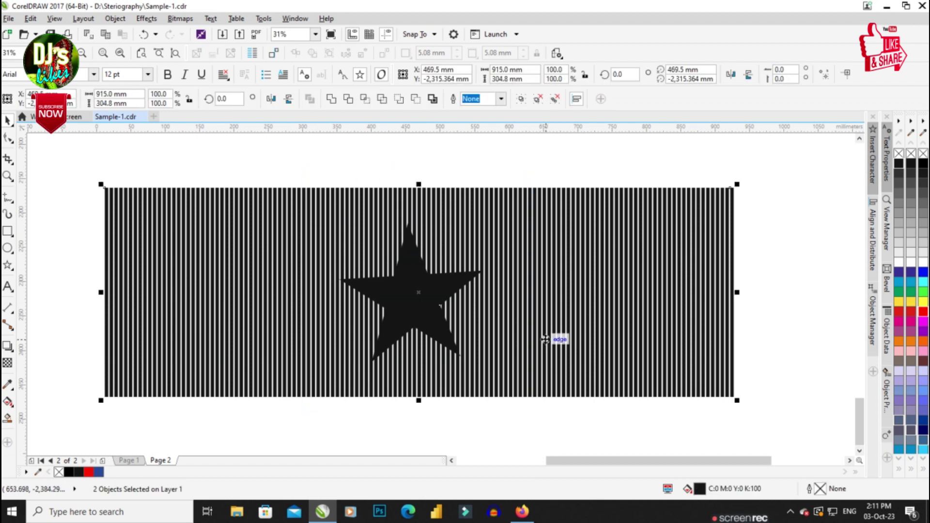
{"action": "scroll", "coordinate": [533, 417], "scroll_direction": "down", "scroll_amount": 2}
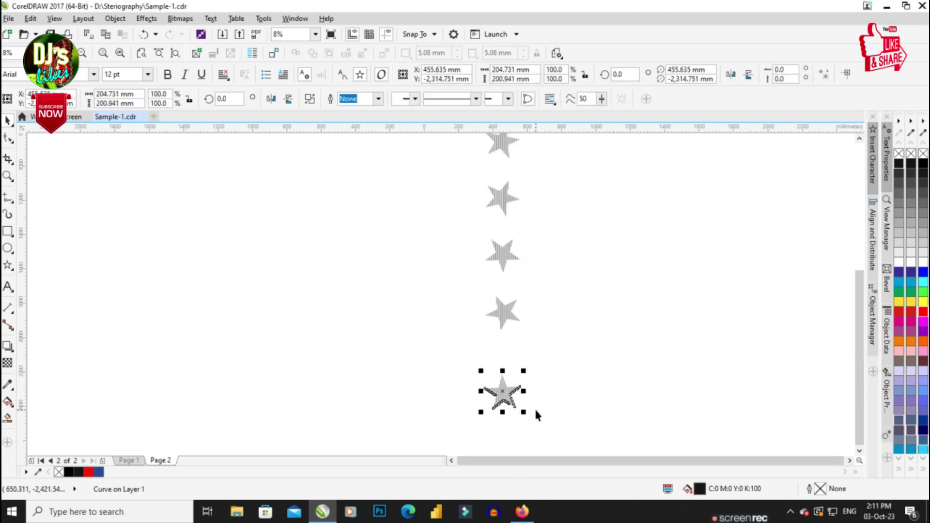
Select all seven striped stars and centre them together on the page over the original vertical stripe group
{"action": "scroll", "coordinate": [608, 372], "scroll_direction": "down", "scroll_amount": 2}
{"action": "key", "text": "z"}
{"action": "left_click_drag", "start_coordinate": [541, 239], "coordinate": [664, 405]}
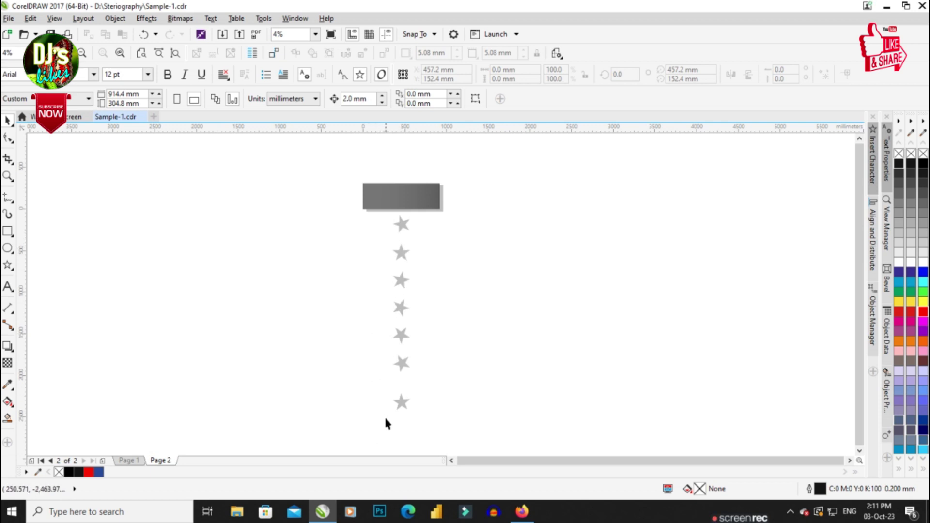
{"action": "left_click_drag", "start_coordinate": [386, 419], "coordinate": [454, 204]}
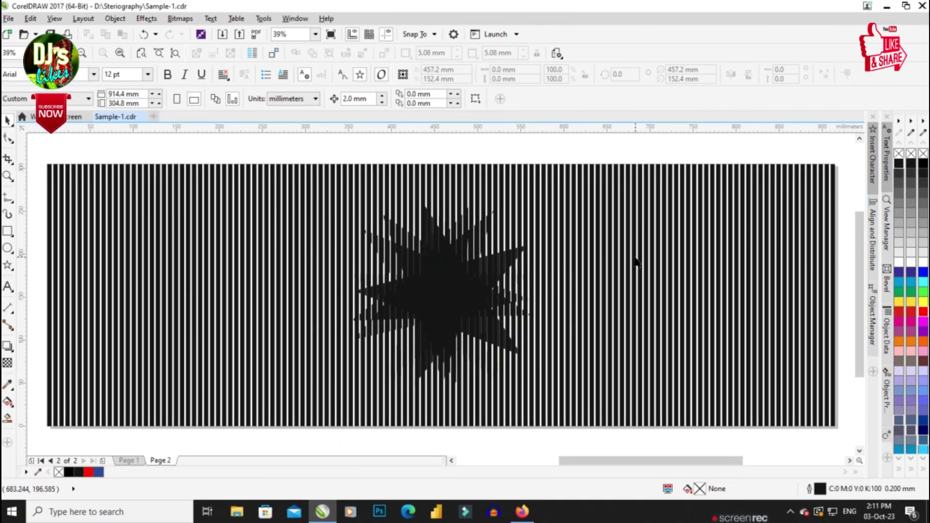
Set the nudge distance to 0.5 mm and select the vertical stripe group covering the page
{"action": "left_click", "coordinate": [643, 256]}
{"action": "left_click", "coordinate": [344, 148]}
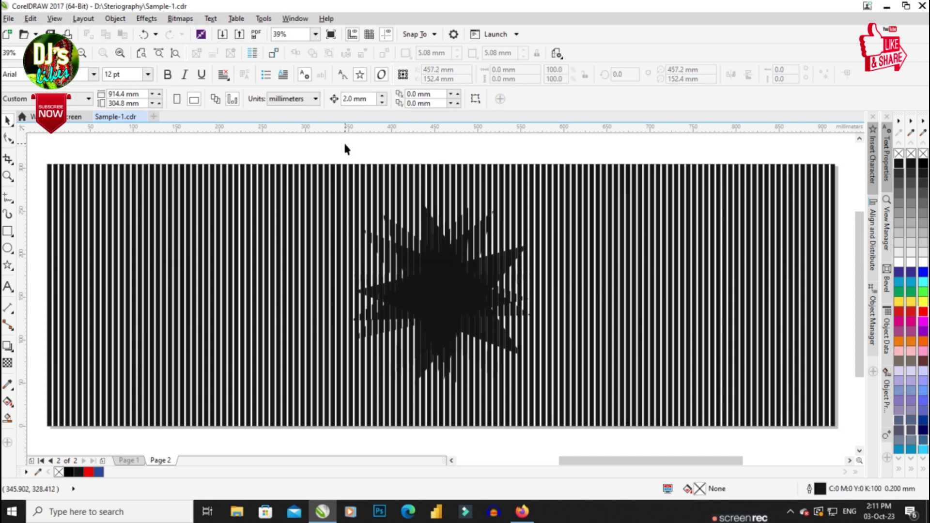
{"action": "left_click", "coordinate": [363, 98]}
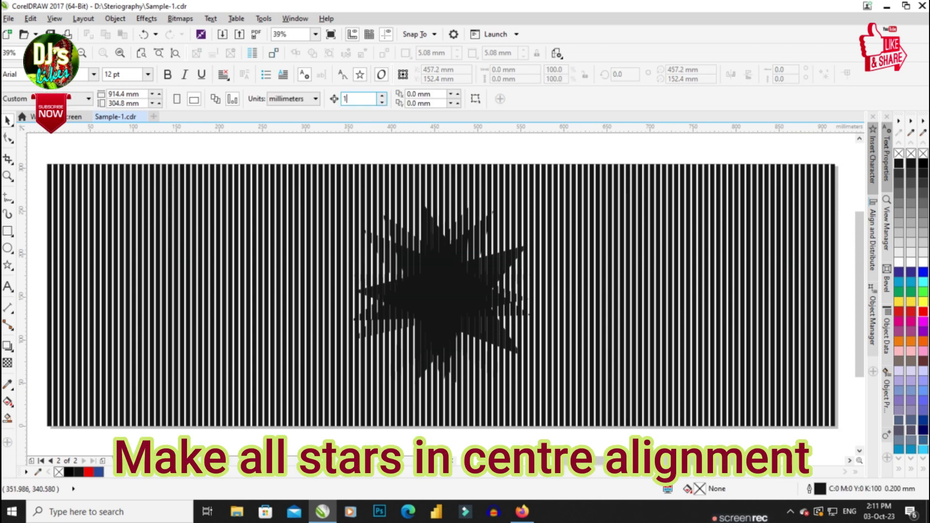
{"action": "left_click", "coordinate": [300, 256]}
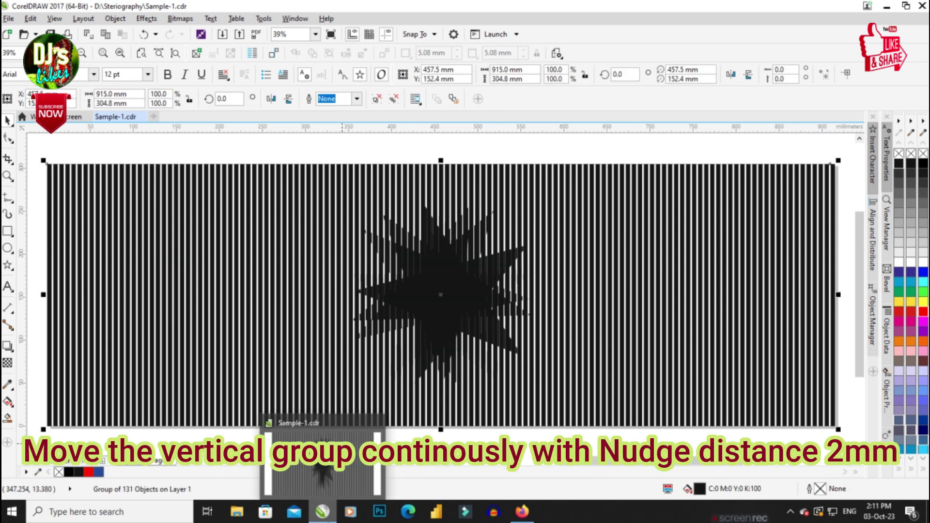
Nudge the vertical stripe group continuously to the right in 0.5 mm increments to play the star animation
{"action": "key", "text": "Right"}
{"action": "key", "text": "Right"}
{"action": "key", "text": "Right"}
{"action": "key", "text": "Right"}
{"action": "key", "text": "Right"}
{"action": "key", "text": "Right"}
{"action": "key", "text": "Right"}
{"action": "key", "text": "Right"}
{"action": "key", "text": "Right"}
{"action": "key", "text": "Right"}
{"action": "key", "text": "Right"}
{"action": "key", "text": "Right"}
{"action": "key", "text": "Right"}
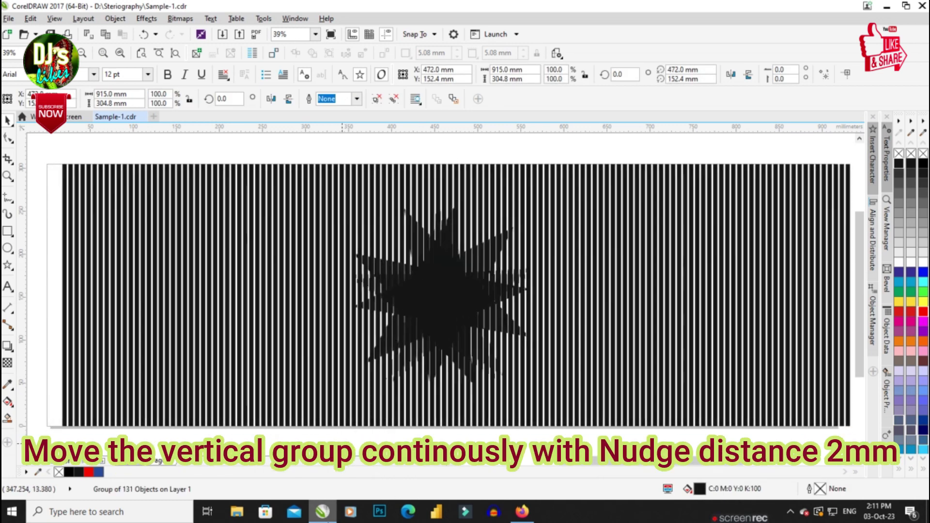
{"action": "key", "text": "Right"}
{"action": "key", "text": "Right"}
{"action": "key", "text": "Right"}
{"action": "key", "text": "Right"}
{"action": "key", "text": "Right"}
{"action": "key", "text": "Right"}
{"action": "key", "text": "Right"}
{"action": "key", "text": "Right"}
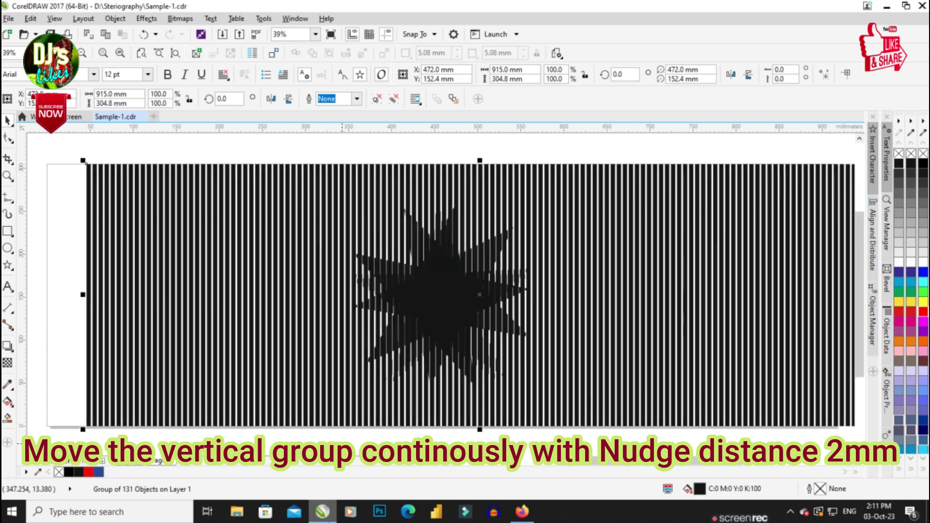
{"action": "key", "text": "Right"}
{"action": "key", "text": "Right"}
{"action": "key", "text": "Right"}
{"action": "key", "text": "Right"}
{"action": "key", "text": "Right"}
{"action": "key", "text": "Right"}
{"action": "key", "text": "Right"}
{"action": "key", "text": "Right"}
{"action": "key", "text": "Right"}
{"action": "key", "text": "Right"}
{"action": "key", "text": "Right"}
{"action": "key", "text": "Right"}
{"action": "key", "text": "Right"}
{"action": "key", "text": "Right"}
{"action": "key", "text": "Right"}
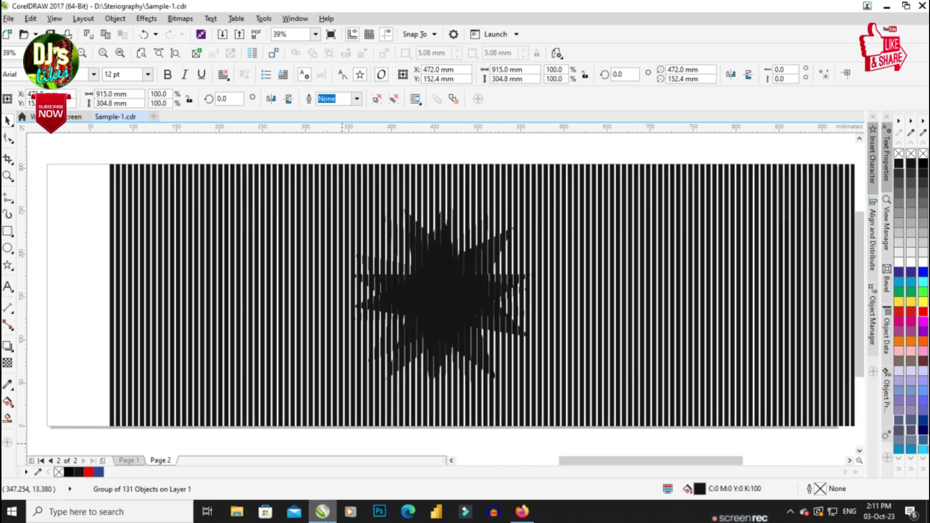
{"action": "key", "text": "Right"}
{"action": "key", "text": "Right"}
{"action": "key", "text": "Right"}
{"action": "key", "text": "Right"}
{"action": "key", "text": "Right"}
{"action": "key", "text": "Right"}
{"action": "key", "text": "Right"}
{"action": "key", "text": "Right"}
{"action": "key", "text": "Right"}
{"action": "key", "text": "Right"}
{"action": "key", "text": "Right"}
{"action": "key", "text": "Right"}
{"action": "key", "text": "Right"}
{"action": "key", "text": "Right"}
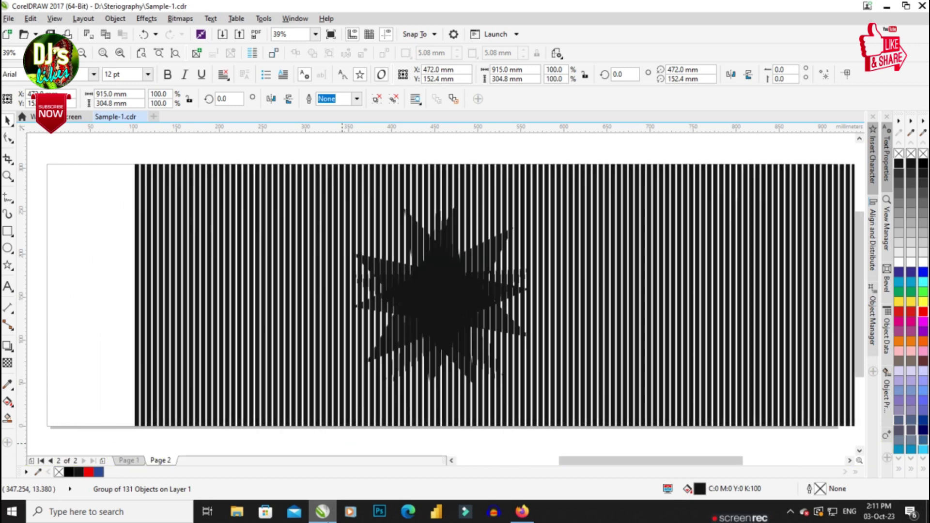
{"action": "key", "text": "Right"}
{"action": "key", "text": "Right"}
{"action": "key", "text": "Right"}
{"action": "key", "text": "Right"}
{"action": "key", "text": "Right"}
{"action": "key", "text": "Right"}
{"action": "key", "text": "Right"}
{"action": "key", "text": "Right"}
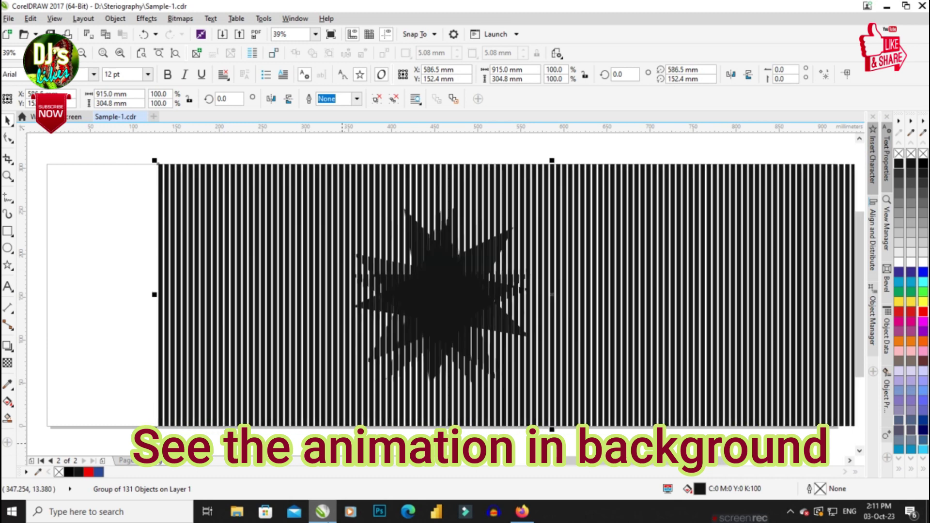
Nudge the stripe group continuously back to the left in 0.5 mm increments, recentre it on the page and deselect it
{"action": "key", "text": "Left"}
{"action": "key", "text": "Left"}
{"action": "key", "text": "Left"}
{"action": "key", "text": "Left"}
{"action": "key", "text": "Left"}
{"action": "key", "text": "Left"}
{"action": "key", "text": "Left"}
{"action": "key", "text": "Left"}
{"action": "key", "text": "Left"}
{"action": "key", "text": "Left"}
{"action": "key", "text": "Left"}
{"action": "key", "text": "Left"}
{"action": "key", "text": "Left"}
{"action": "key", "text": "Left"}
{"action": "key", "text": "Left"}
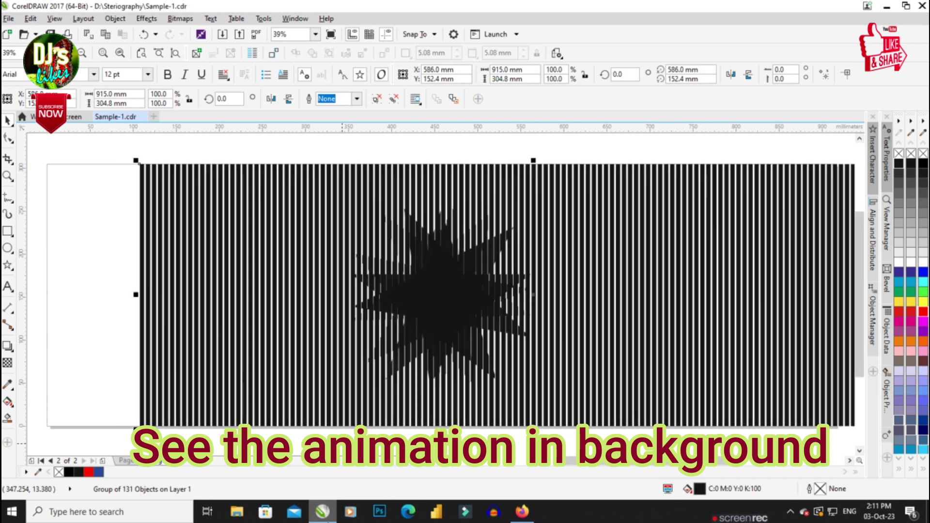
{"action": "key", "text": "Left"}
{"action": "key", "text": "Left"}
{"action": "key", "text": "Left"}
{"action": "key", "text": "Left"}
{"action": "key", "text": "Left"}
{"action": "key", "text": "Left"}
{"action": "key", "text": "Left"}
{"action": "key", "text": "Left"}
{"action": "key", "text": "Left"}
{"action": "key", "text": "Left"}
{"action": "key", "text": "Left"}
{"action": "key", "text": "Left"}
{"action": "key", "text": "Left"}
{"action": "key", "text": "Left"}
{"action": "key", "text": "Left"}
{"action": "key", "text": "Left"}
{"action": "key", "text": "Left"}
{"action": "key", "text": "Left"}
{"action": "key", "text": "Left"}
{"action": "key", "text": "Left"}
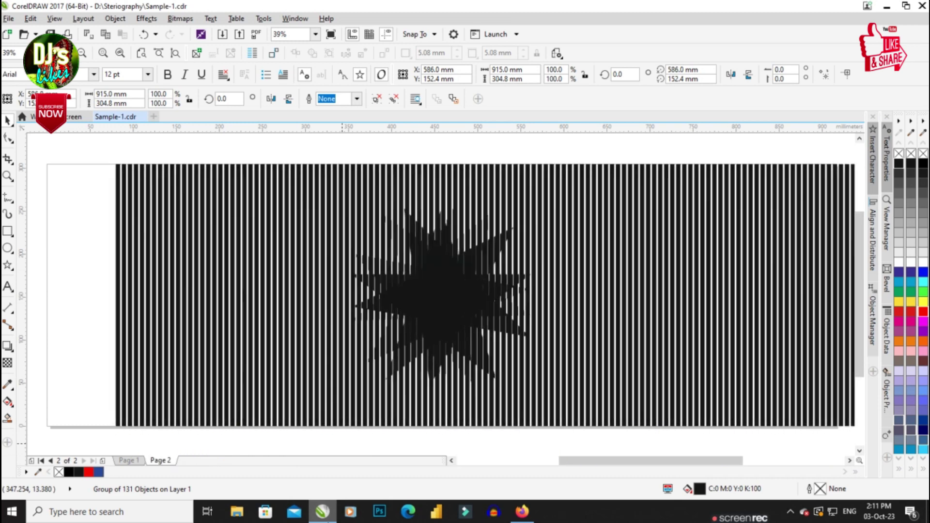
{"action": "key", "text": "Left"}
{"action": "key", "text": "Left"}
{"action": "key", "text": "Left"}
{"action": "key", "text": "Left"}
{"action": "key", "text": "Left"}
{"action": "key", "text": "Left"}
{"action": "key", "text": "Left"}
{"action": "key", "text": "Left"}
{"action": "key", "text": "Left"}
{"action": "key", "text": "Left"}
{"action": "key", "text": "Left"}
{"action": "key", "text": "Left"}
{"action": "key", "text": "Left"}
{"action": "key", "text": "Left"}
{"action": "key", "text": "Left"}
{"action": "key", "text": "Left"}
{"action": "key", "text": "Left"}
{"action": "key", "text": "Left"}
{"action": "key", "text": "Left"}
{"action": "key", "text": "Left"}
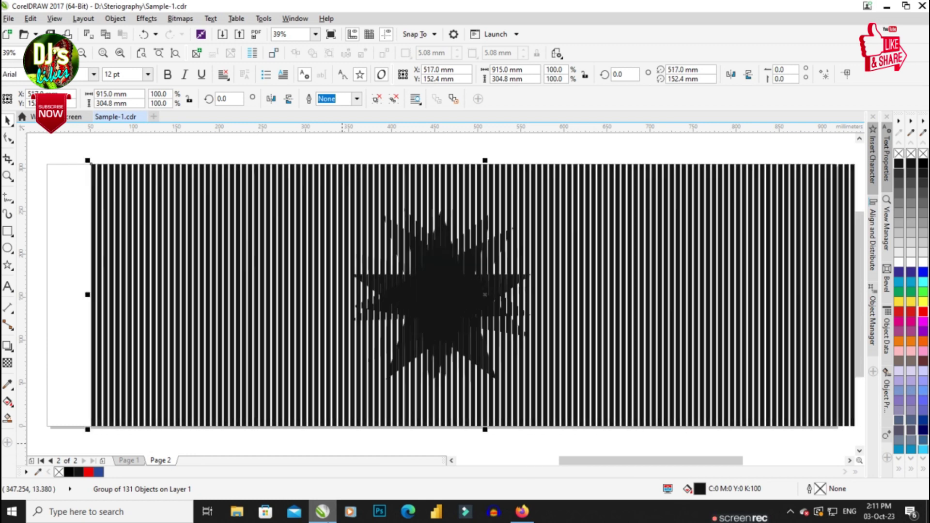
{"action": "key", "text": "Left"}
{"action": "key", "text": "Left"}
{"action": "key", "text": "Left"}
{"action": "key", "text": "Left"}
{"action": "key", "text": "Left"}
{"action": "key", "text": "Left"}
{"action": "key", "text": "Left"}
{"action": "key", "text": "Left"}
{"action": "key", "text": "Left"}
{"action": "key", "text": "Left"}
{"action": "key", "text": "Left"}
{"action": "key", "text": "Left"}
{"action": "key", "text": "Left"}
{"action": "key", "text": "Left"}
{"action": "key", "text": "Left"}
{"action": "key", "text": "Left"}
{"action": "key", "text": "Left"}
{"action": "key", "text": "Left"}
{"action": "key", "text": "Left"}
{"action": "key", "text": "Left"}
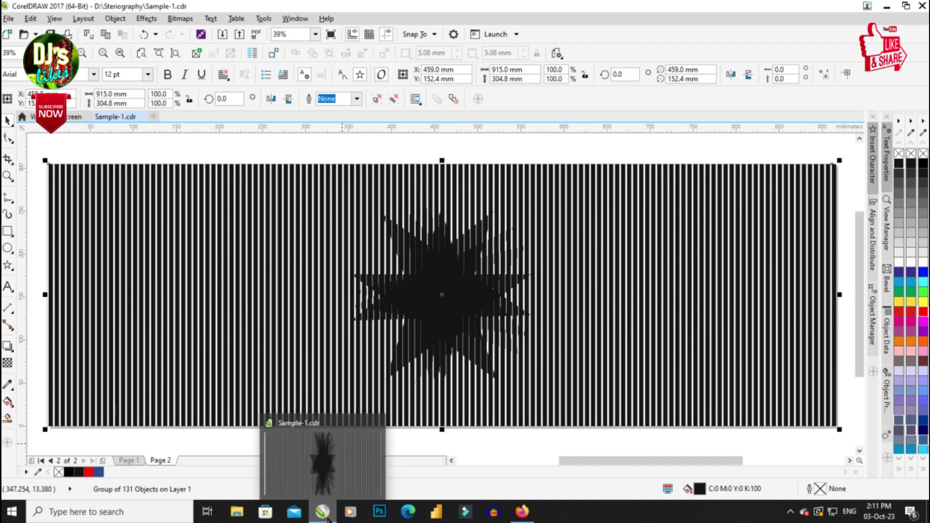
{"action": "key", "text": "p"}
{"action": "left_click", "coordinate": [169, 442]}
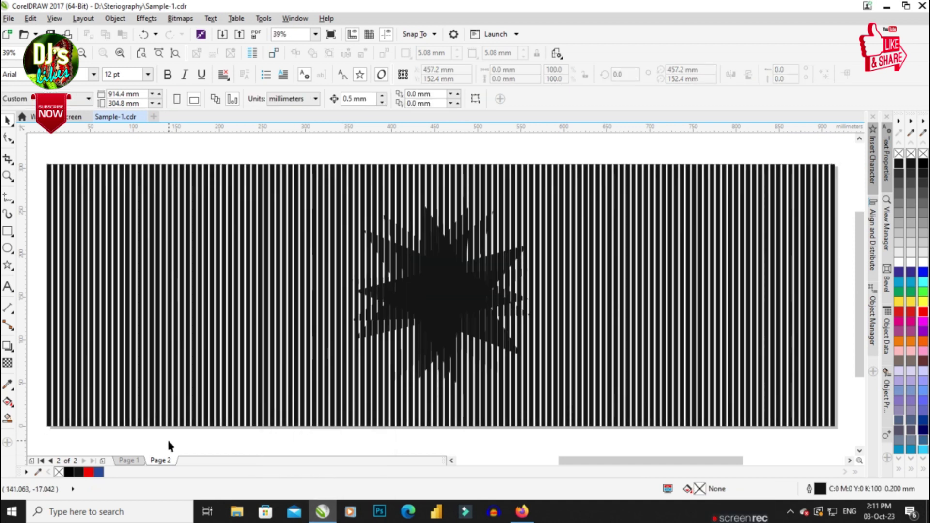
On page 1, select the vertical stripe group over the circles and star and nudge it continuously to the left to play the animations
{"action": "key", "text": "Page_Up"}
{"action": "left_click", "coordinate": [708, 357]}
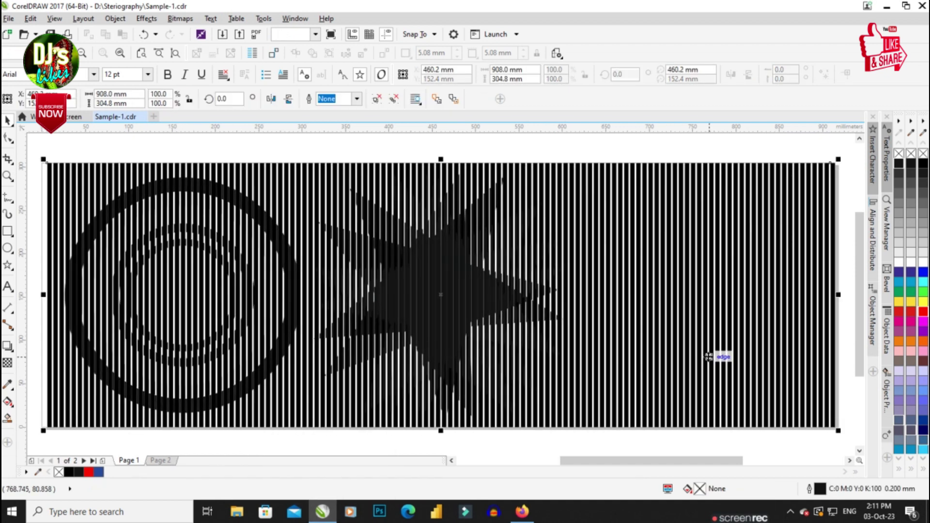
{"action": "key", "text": "Left"}
{"action": "key", "text": "Left"}
{"action": "key", "text": "Left"}
{"action": "key", "text": "Left"}
{"action": "key", "text": "Left"}
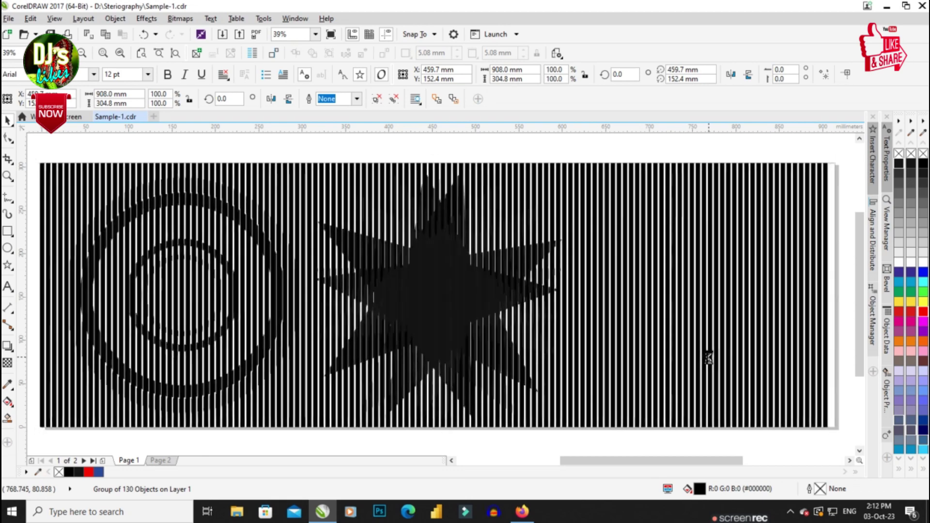
{"action": "key", "text": "Left"}
{"action": "key", "text": "Left"}
{"action": "key", "text": "Left"}
{"action": "key", "text": "Left"}
{"action": "key", "text": "Left"}
{"action": "key", "text": "Left"}
{"action": "key", "text": "Left"}
{"action": "key", "text": "Left"}
{"action": "key", "text": "Left"}
{"action": "key", "text": "Left"}
{"action": "key", "text": "Left"}
{"action": "key", "text": "Left"}
{"action": "key", "text": "Left"}
{"action": "key", "text": "Left"}
{"action": "key", "text": "Left"}
{"action": "key", "text": "Left"}
{"action": "key", "text": "Left"}
{"action": "key", "text": "Left"}
{"action": "key", "text": "Left"}
{"action": "key", "text": "Left"}
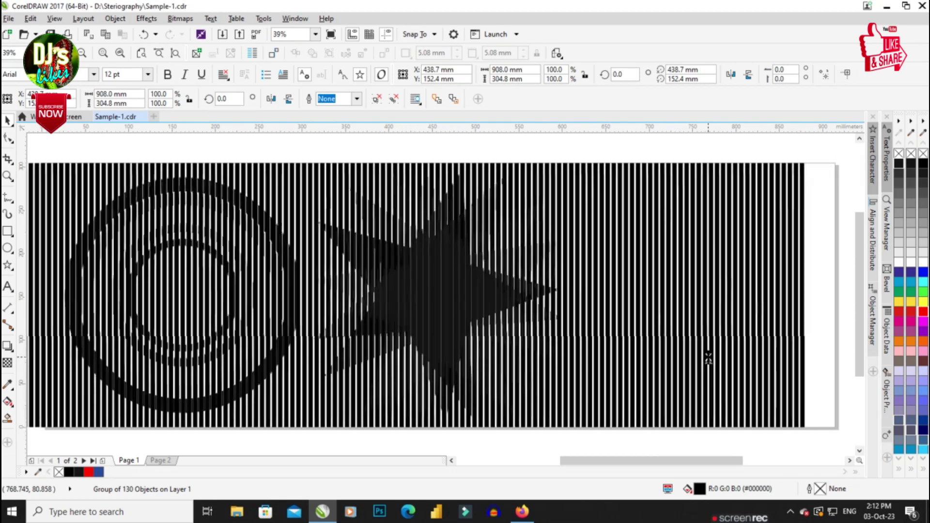
Nudge the stripe group on page 1 continuously back to the right across the circles and star, replaying the animations in reverse
{"action": "key", "text": "shift+Right"}
{"action": "key", "text": "shift+Right"}
{"action": "key", "text": "shift+Right"}
{"action": "key", "text": "shift+Right"}
{"action": "key", "text": "shift+Right"}
{"action": "key", "text": "shift+Right"}
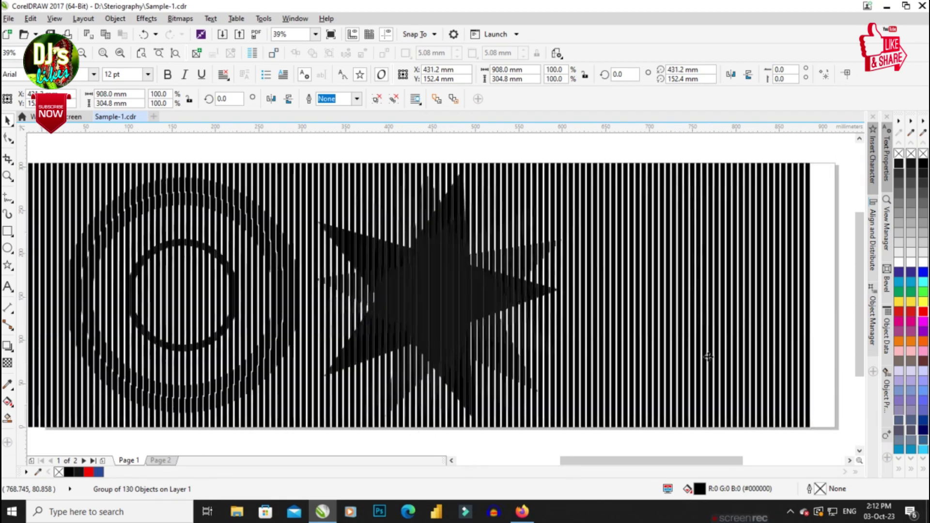
{"action": "key", "text": "shift+Right"}
{"action": "key", "text": "shift+Right"}
{"action": "key", "text": "shift+Right"}
{"action": "key", "text": "shift+Right"}
{"action": "key", "text": "shift+Right"}
{"action": "key", "text": "shift+Right"}
{"action": "key", "text": "shift+Right"}
{"action": "key", "text": "shift+Right"}
{"action": "key", "text": "shift+Right"}
{"action": "key", "text": "shift+Right"}
{"action": "key", "text": "shift+Right"}
{"action": "key", "text": "shift+Right"}
{"action": "key", "text": "shift+Right"}
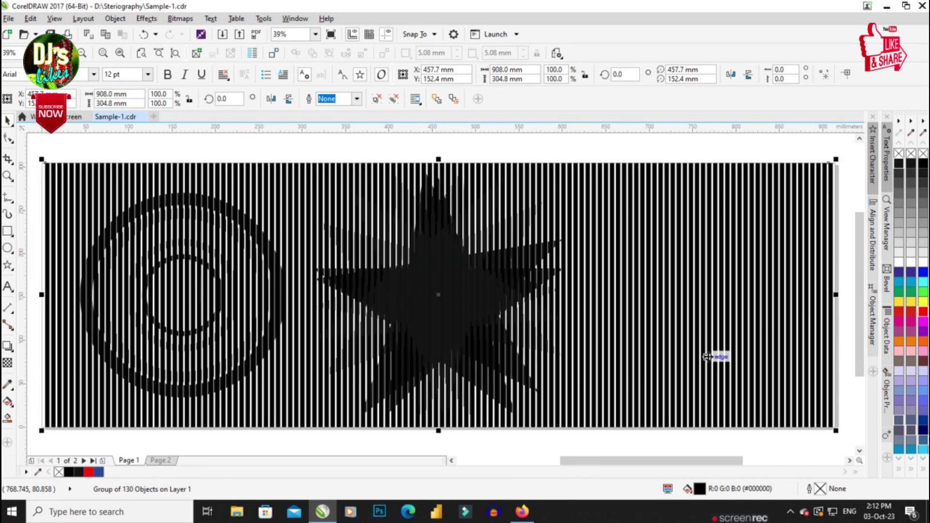